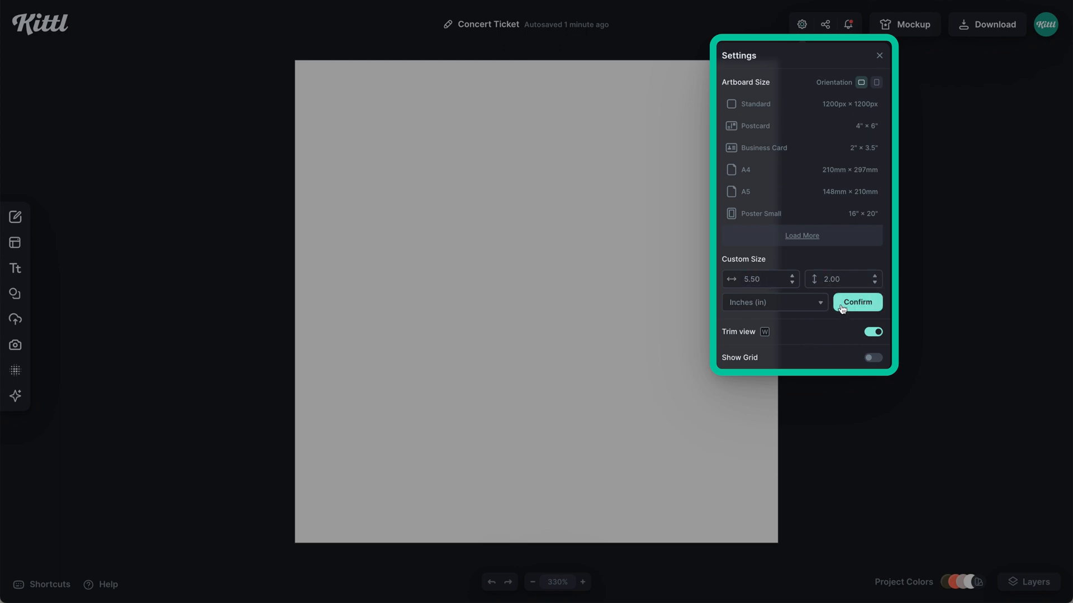
Resize the artboard to a custom size of 5.50 by 2.00 inches
left_click(842, 309)
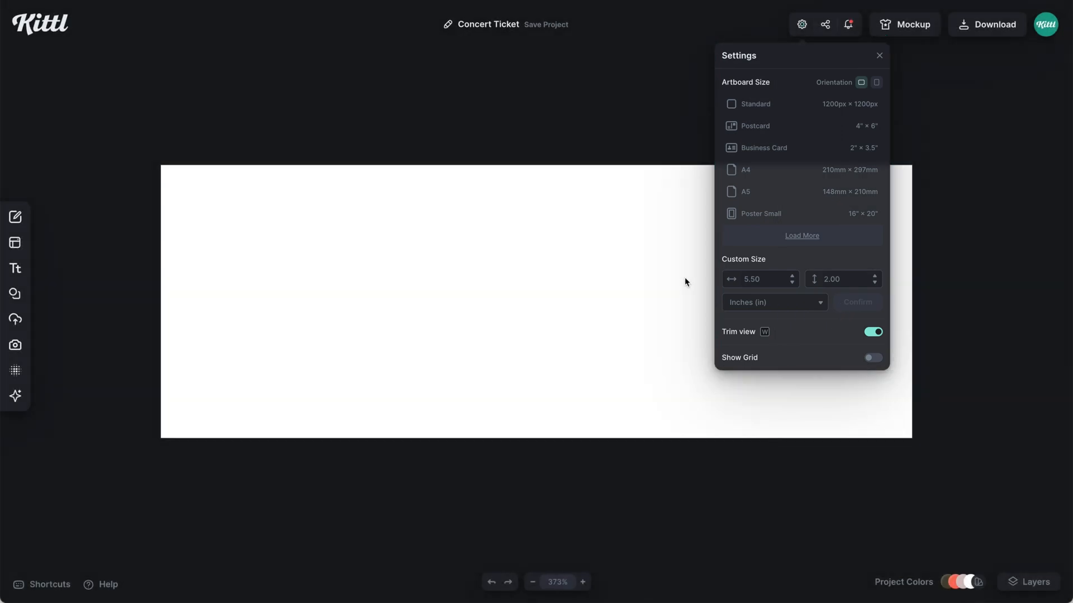
left_click(685, 277)
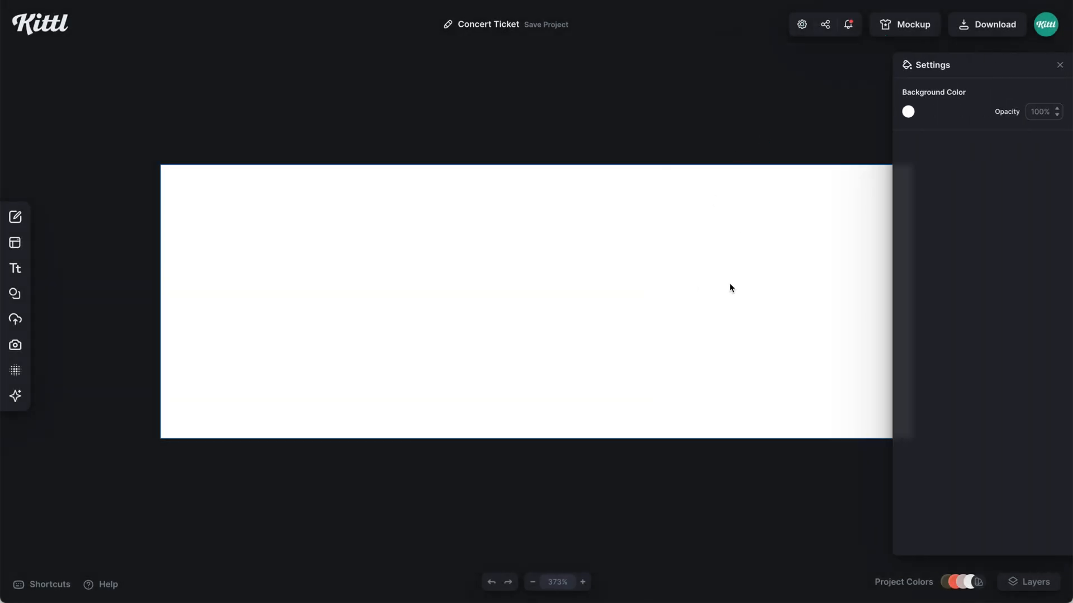
scroll(729, 283, "right", 2)
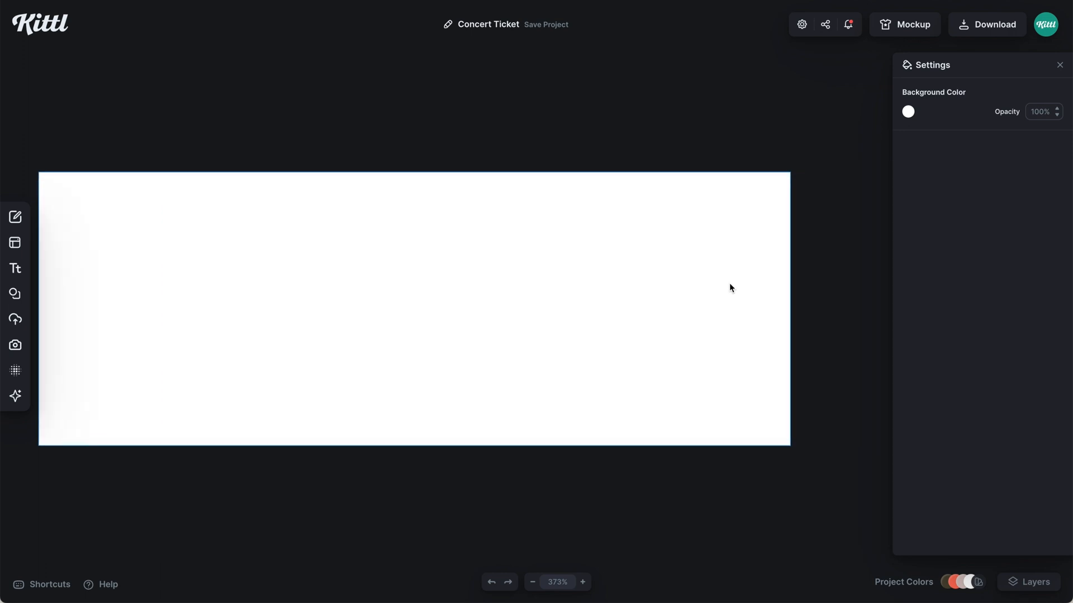
Turn off the trim view so artwork lying outside the artboard is shown
right_click(730, 289)
left_click(627, 281)
key("w")
Move the masked band photo from beside the artboard onto the artboard's upper left area
scroll(627, 281, "right", 4)
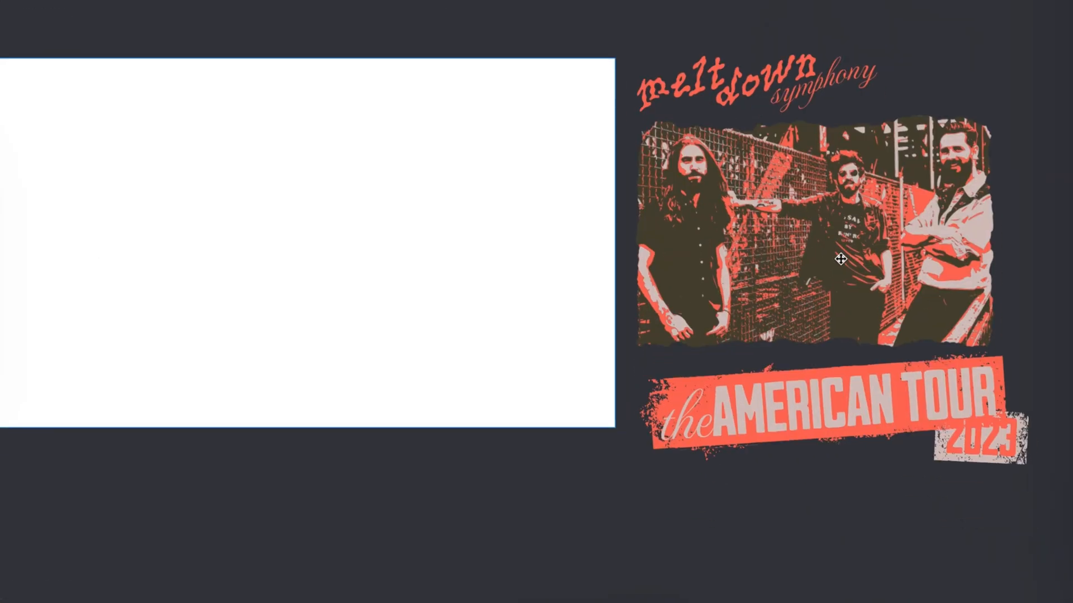
left_click(867, 250)
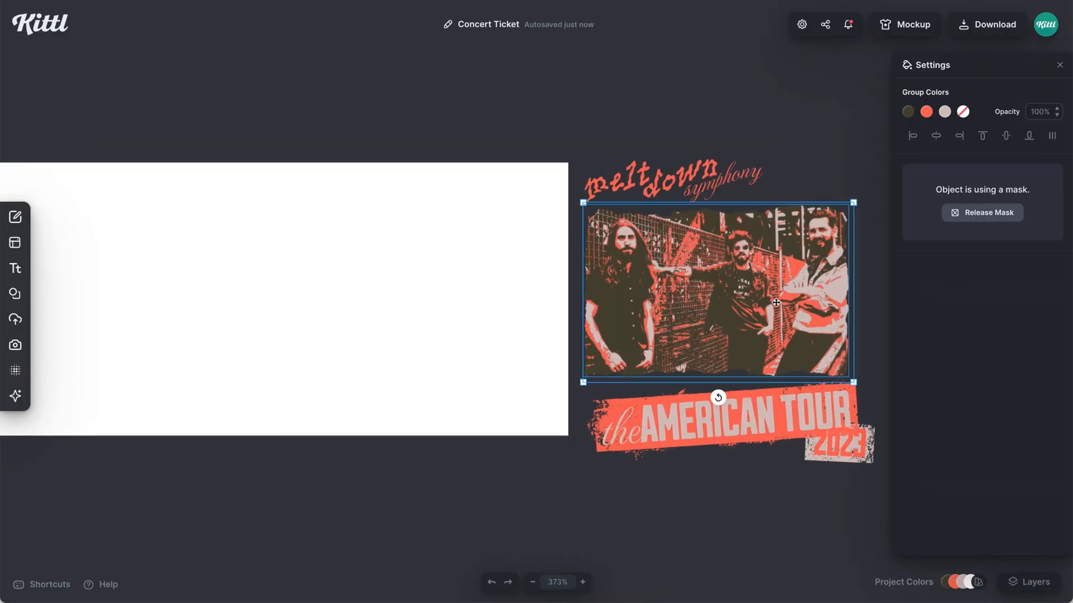
left_click_drag(810, 314, 479, 310)
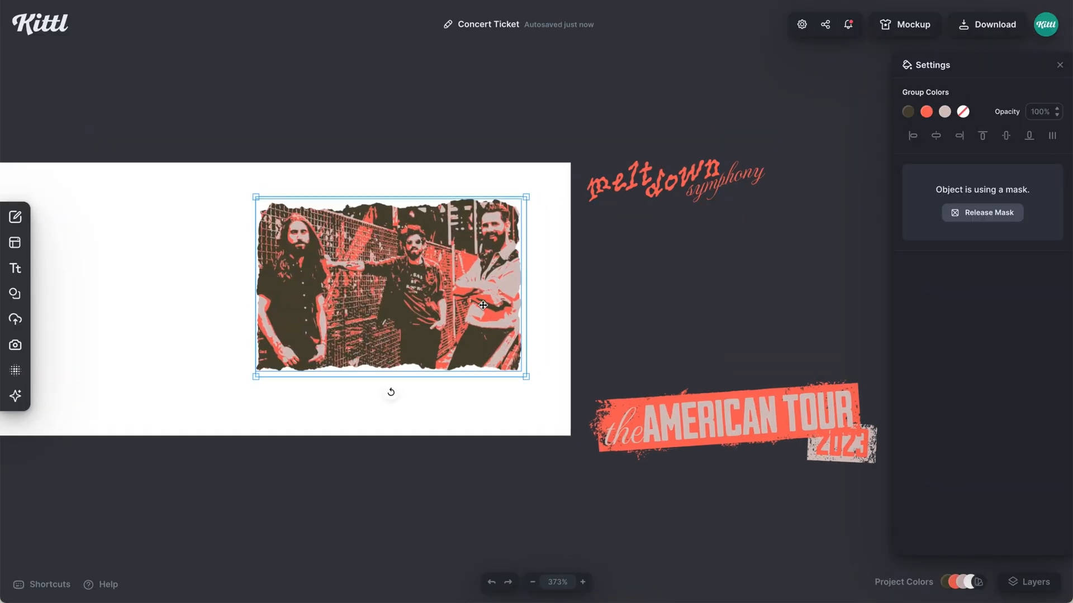
scroll(483, 306, "left", 3)
scroll(482, 306, "down", 1)
scroll(587, 290, "left", 5)
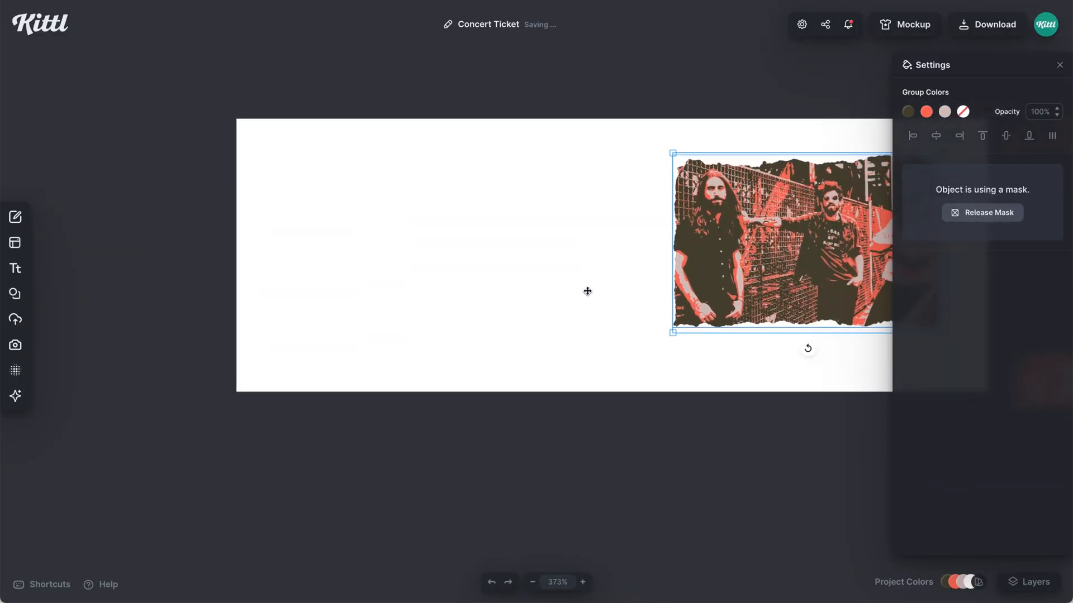
left_click_drag(804, 242, 420, 207)
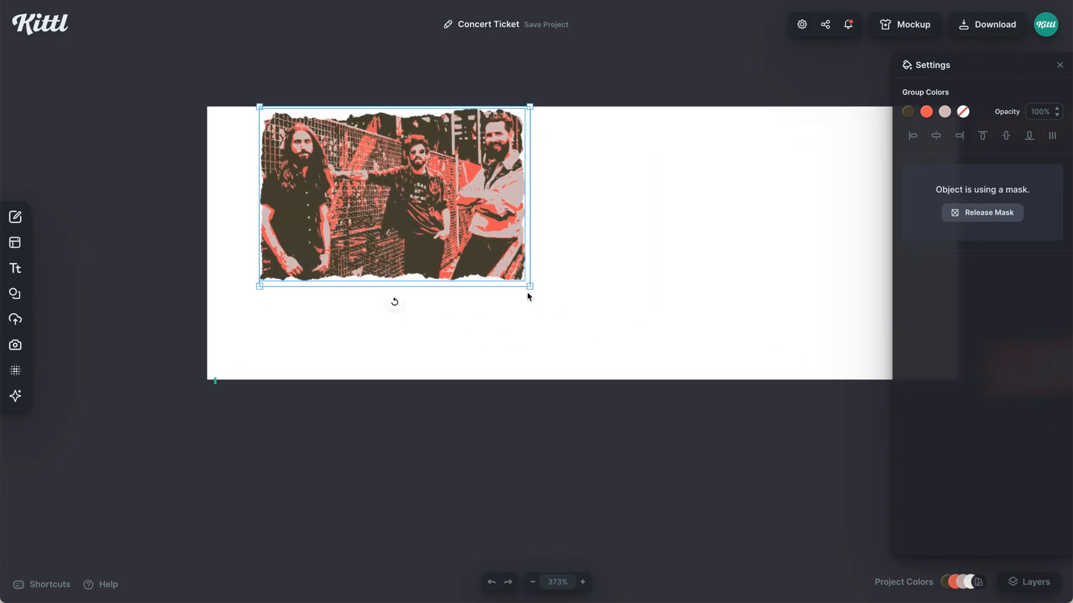
Enlarge and reposition the band photo so it covers the artboard's left part and overhangs its left, upper and lower edges
left_click_drag(530, 289, 716, 428)
left_click_drag(609, 275, 531, 251)
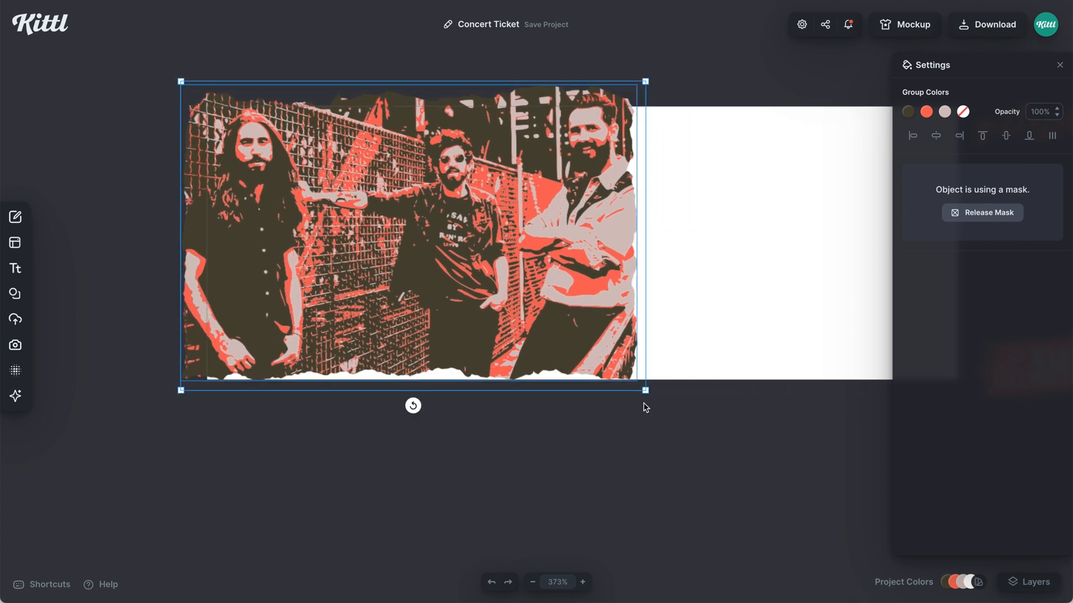
left_click_drag(647, 393, 708, 441)
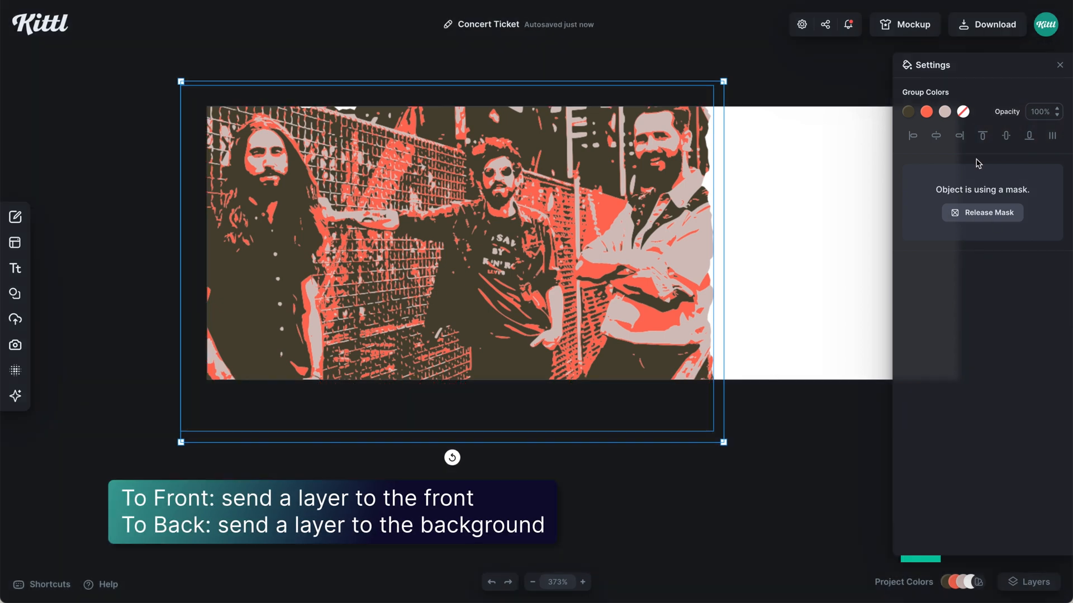
left_click(1040, 112)
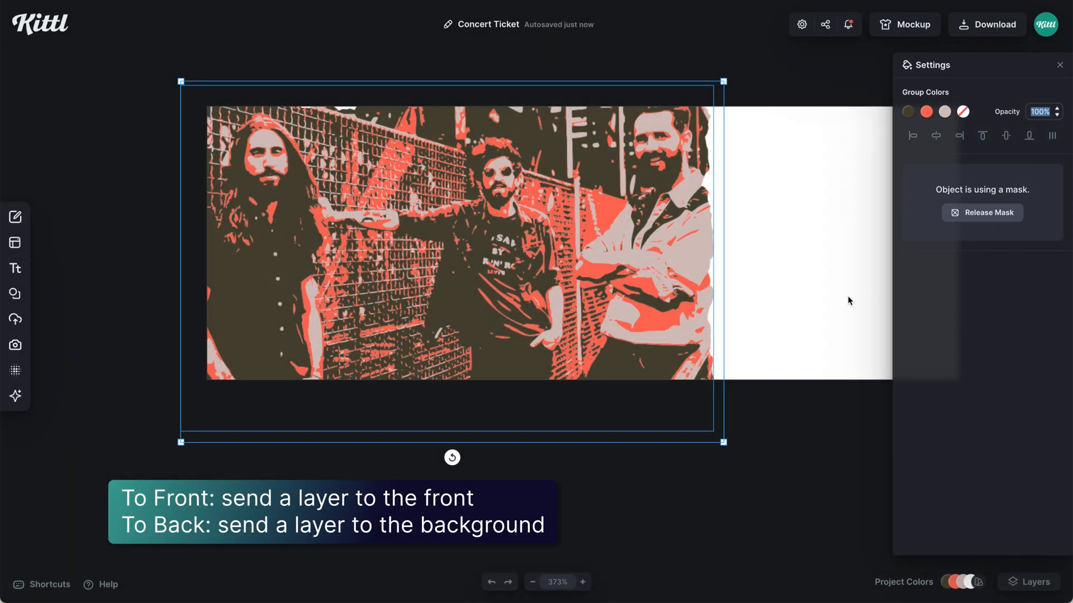
scroll(848, 300, "right", 4)
scroll(848, 300, "down", 1)
scroll(846, 300, "right", 4)
scroll(846, 300, "up", 1)
scroll(846, 300, "down", 2)
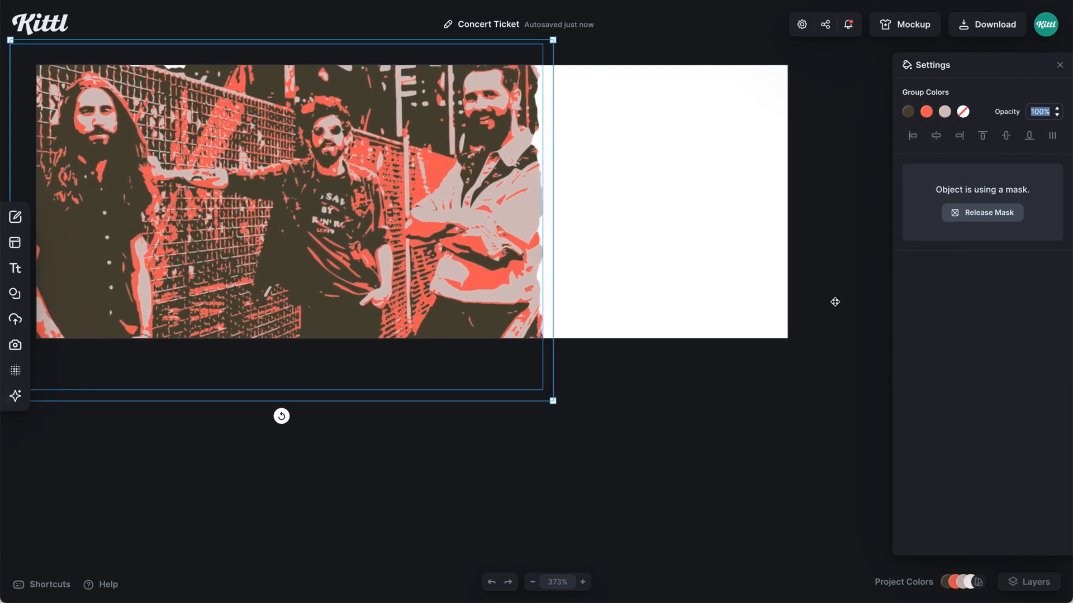
scroll(835, 301, "left", 3)
scroll(834, 302, "up", 1)
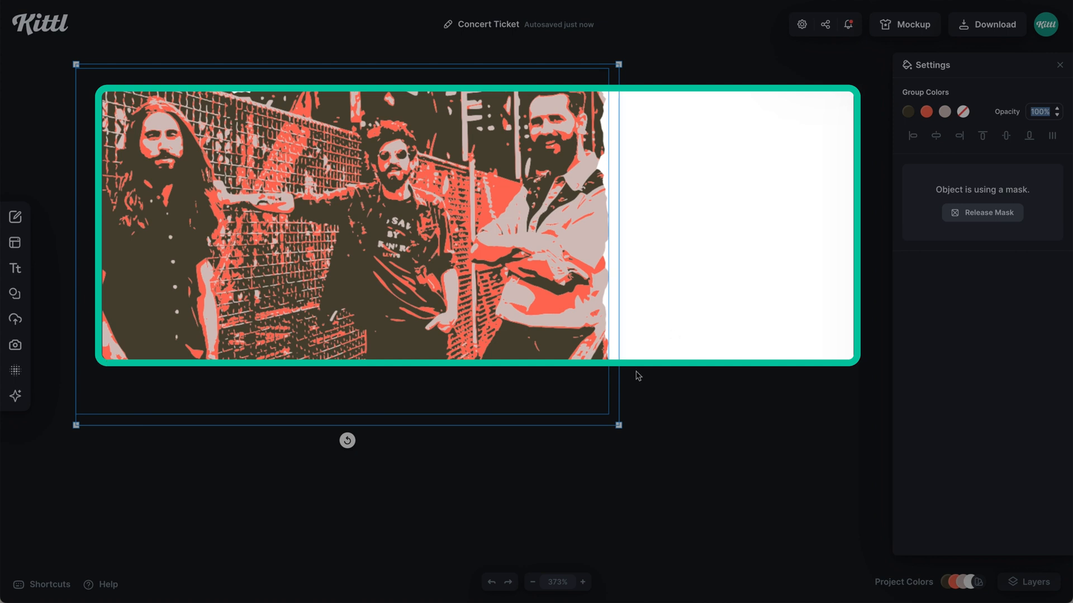
left_click_drag(619, 426, 647, 449)
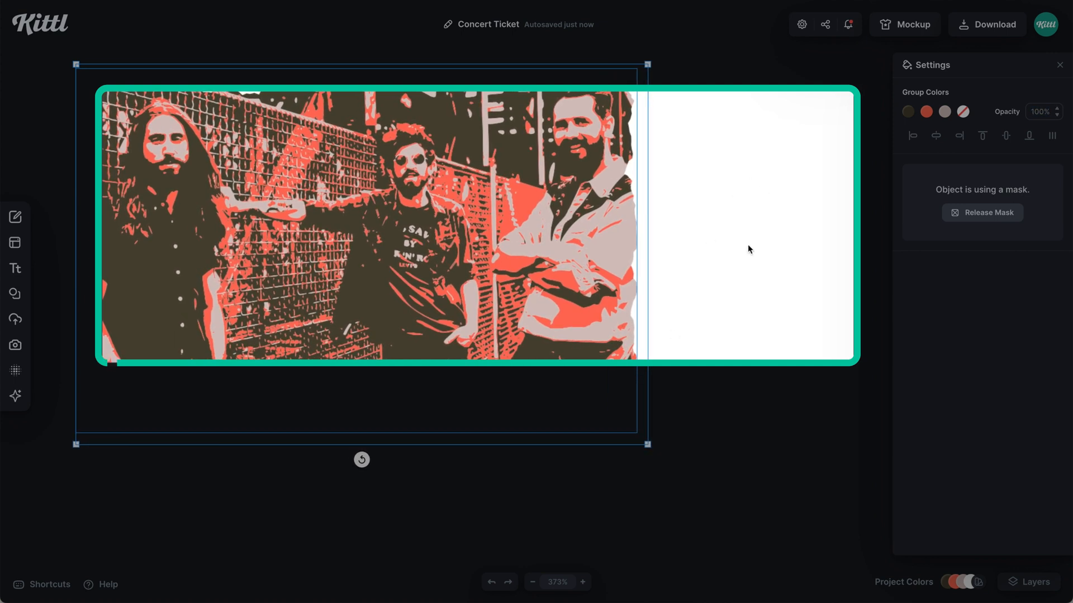
Set the artboard background to the dark olive document color 4e4735
left_click(747, 189)
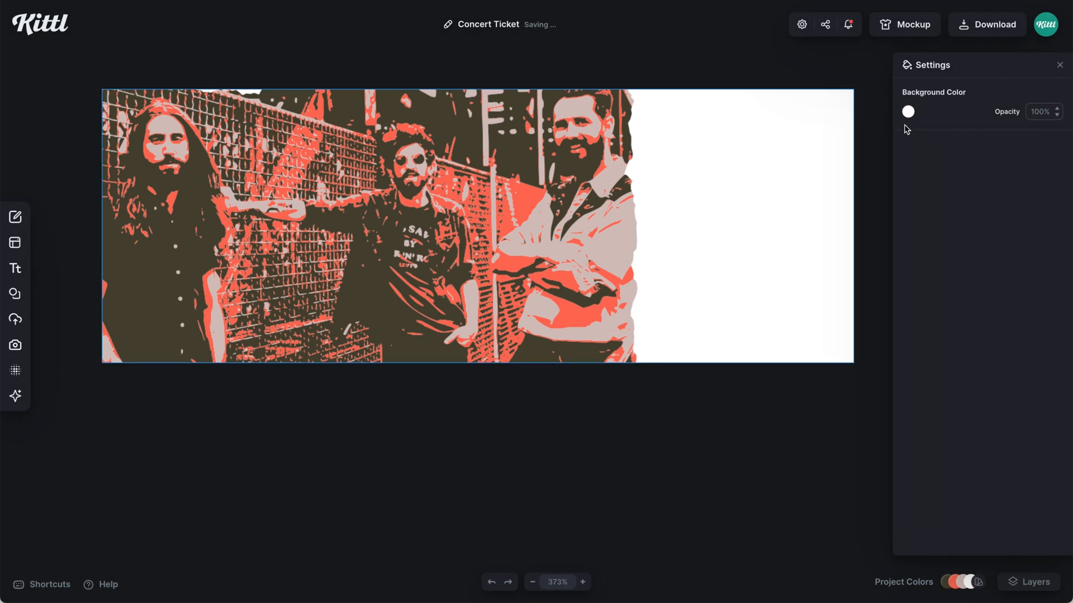
left_click(908, 112)
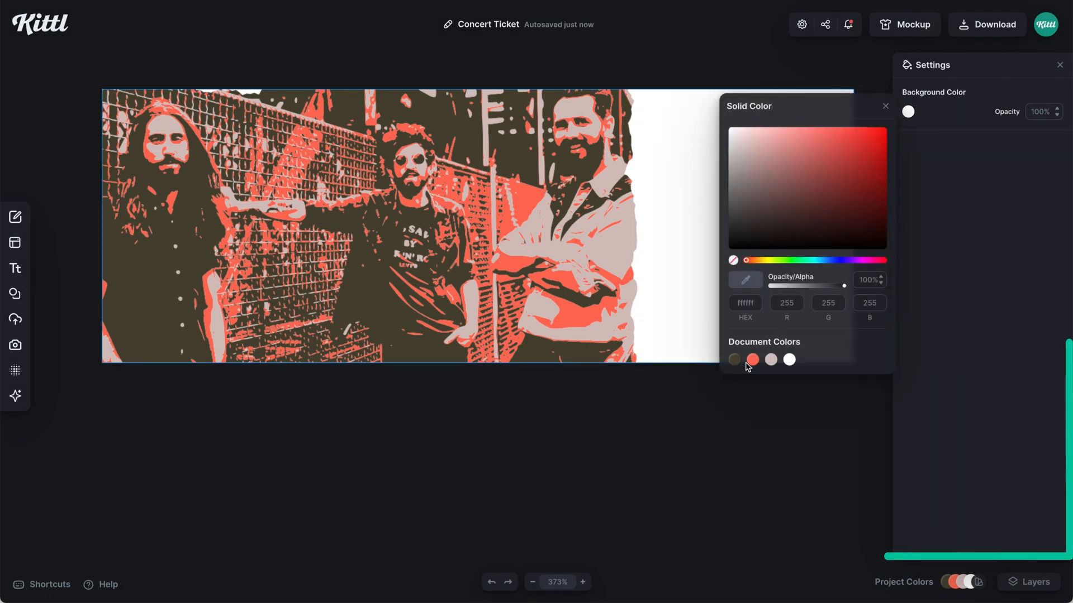
left_click(734, 360)
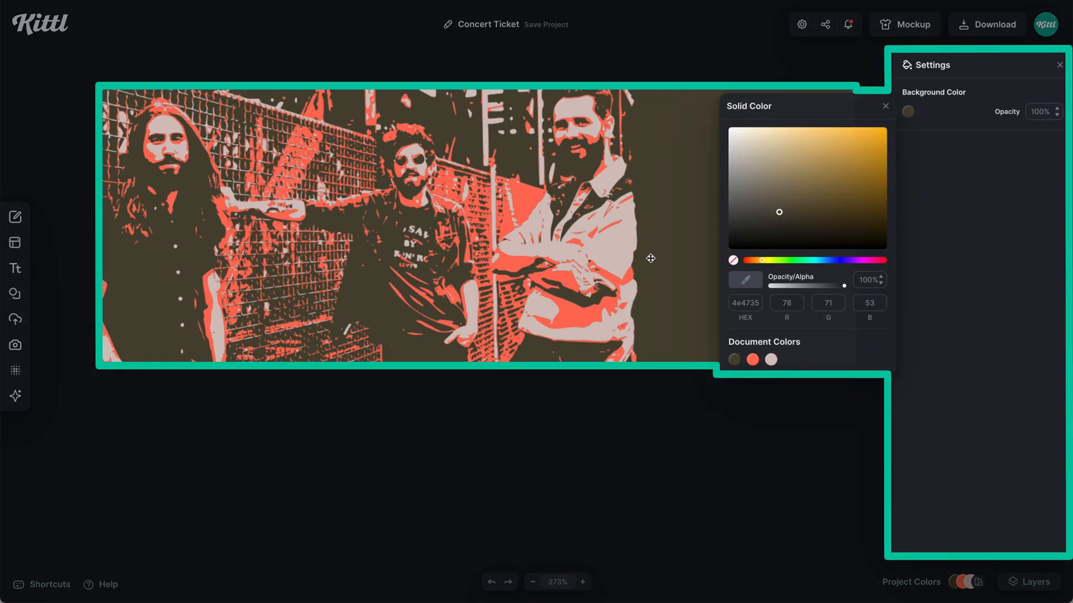
left_click(699, 467)
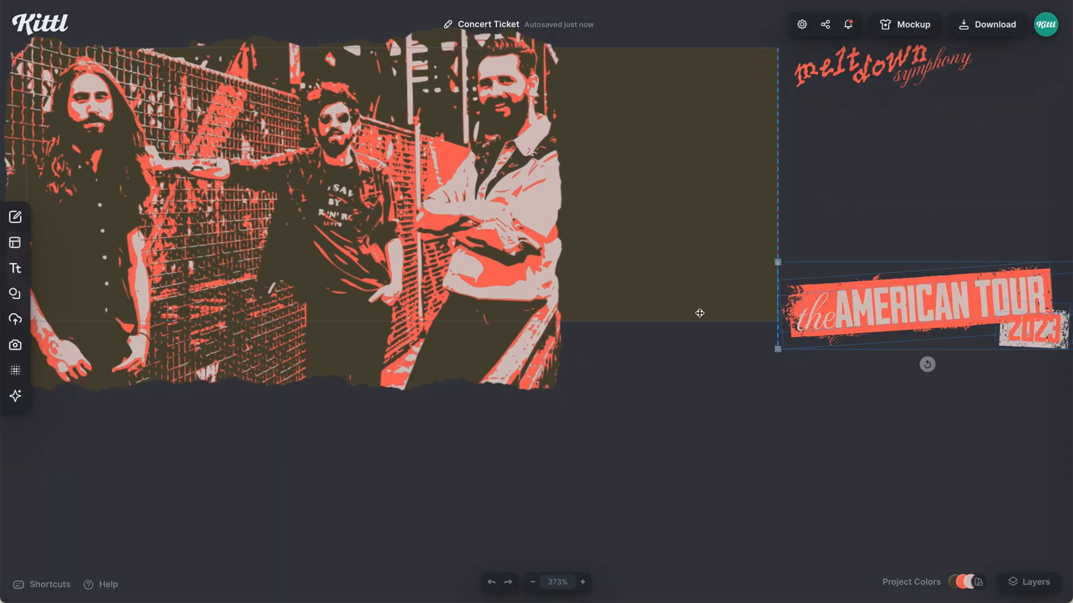
Move the American Tour 2023 graphic over the photo's lower right area and the Meltdown Symphony logo above it
left_click_drag(700, 313, 417, 266)
left_click_drag(866, 62, 410, 88)
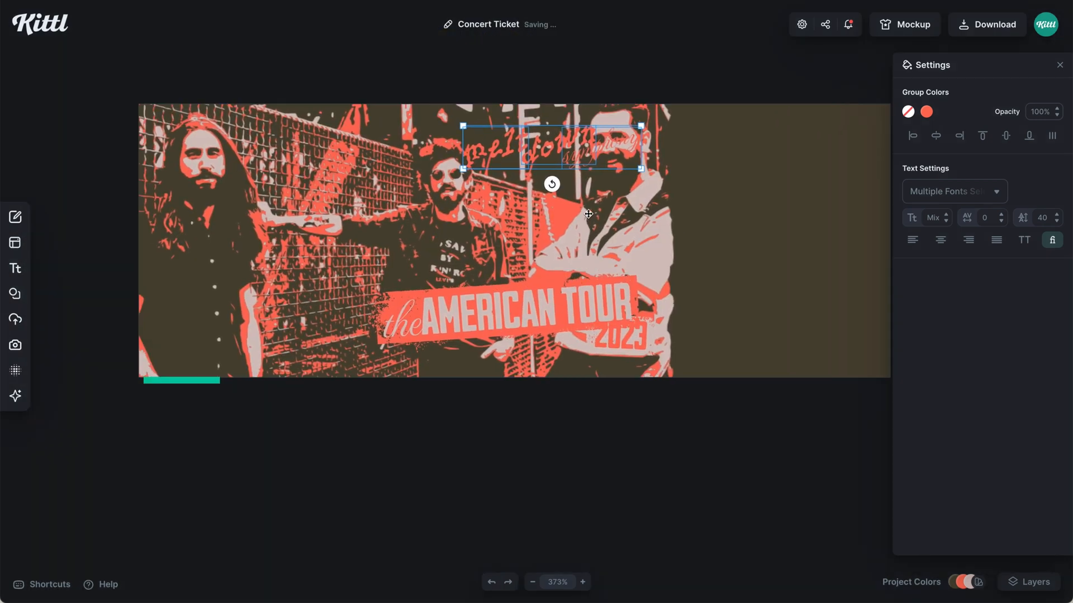
Reduce the band photo's opacity to 30%
left_click(588, 214)
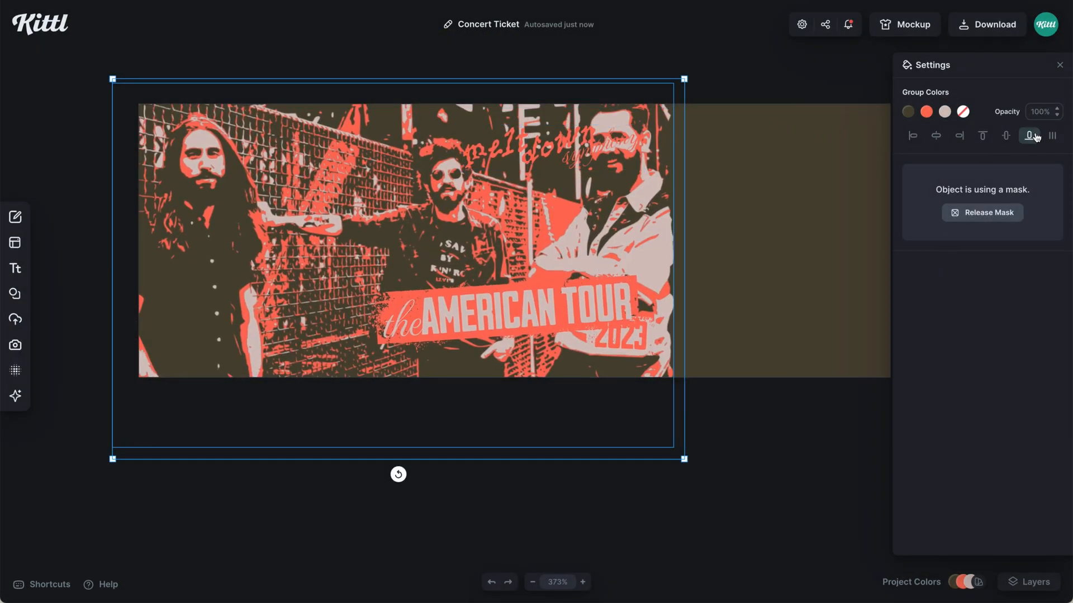
left_click(1041, 112)
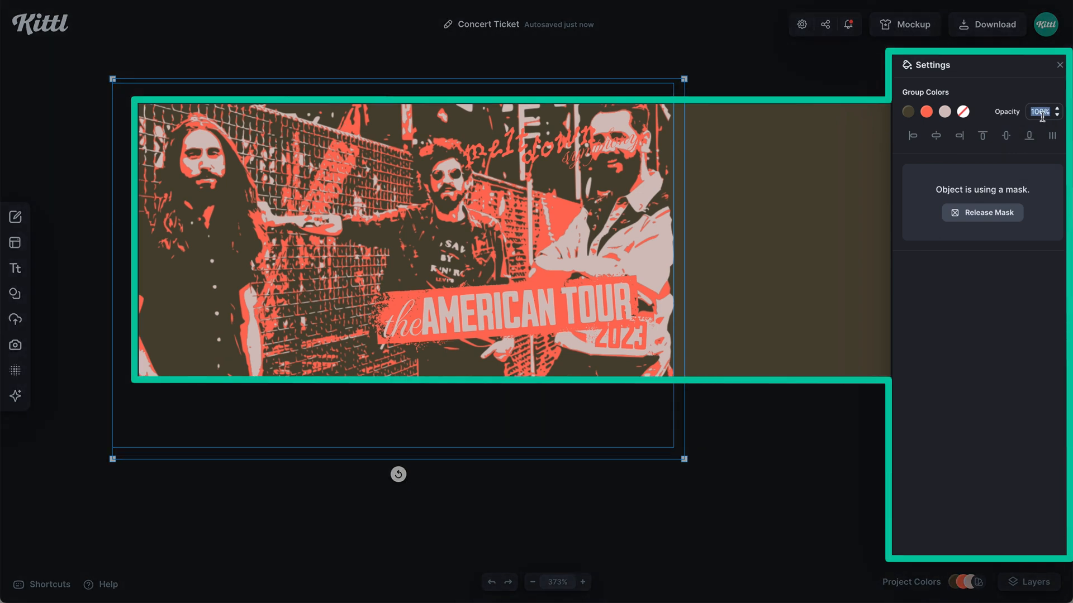
key("Return")
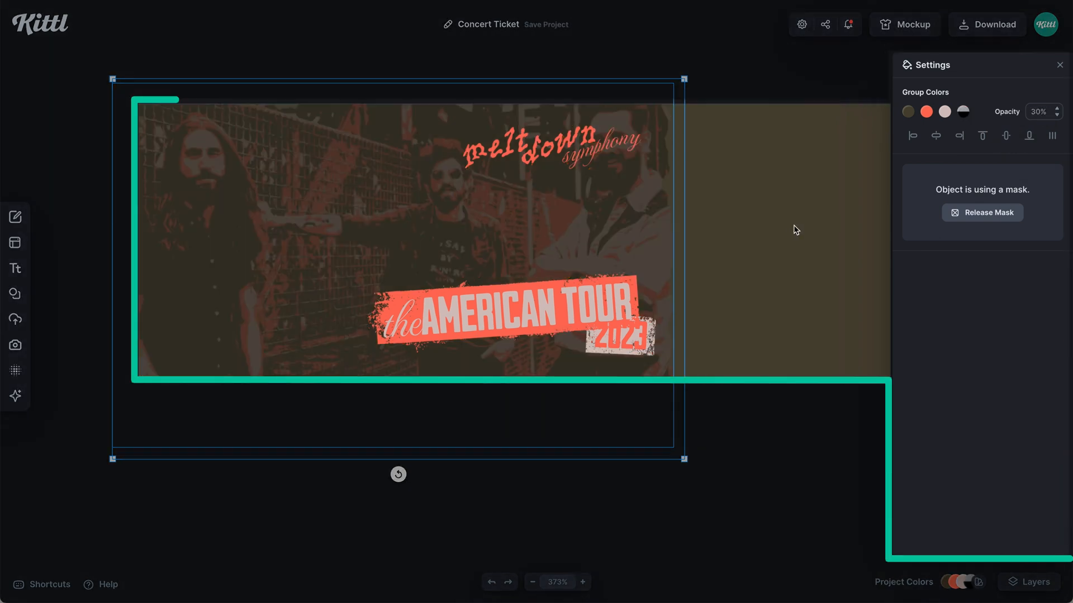
left_click(830, 230)
Nudge the American Tour 2023 graphic slightly down and to the right over the photo
left_click(622, 308)
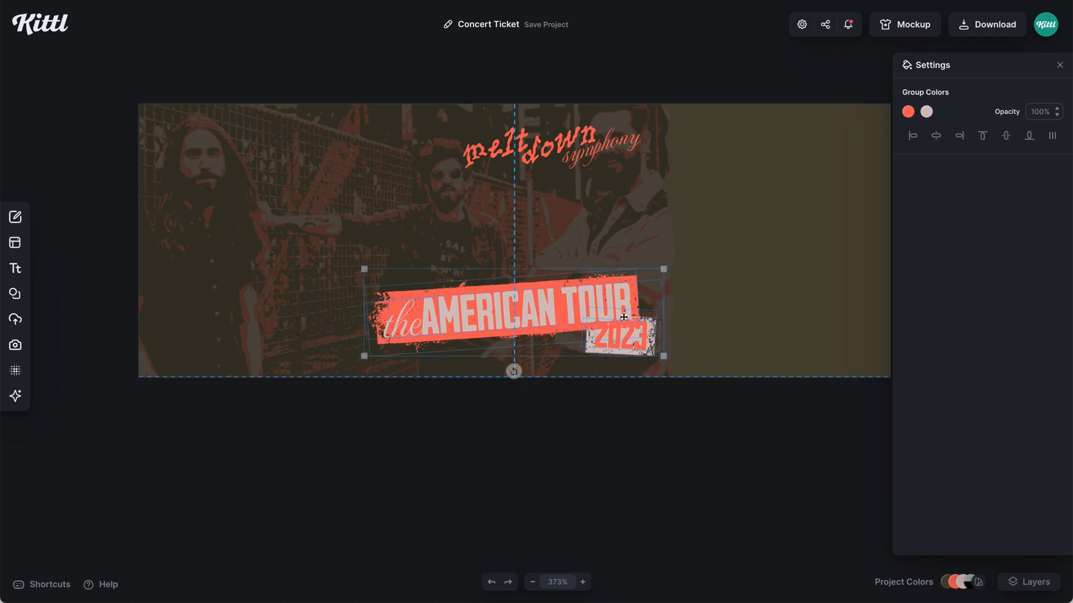
key("Down")
key("Down")
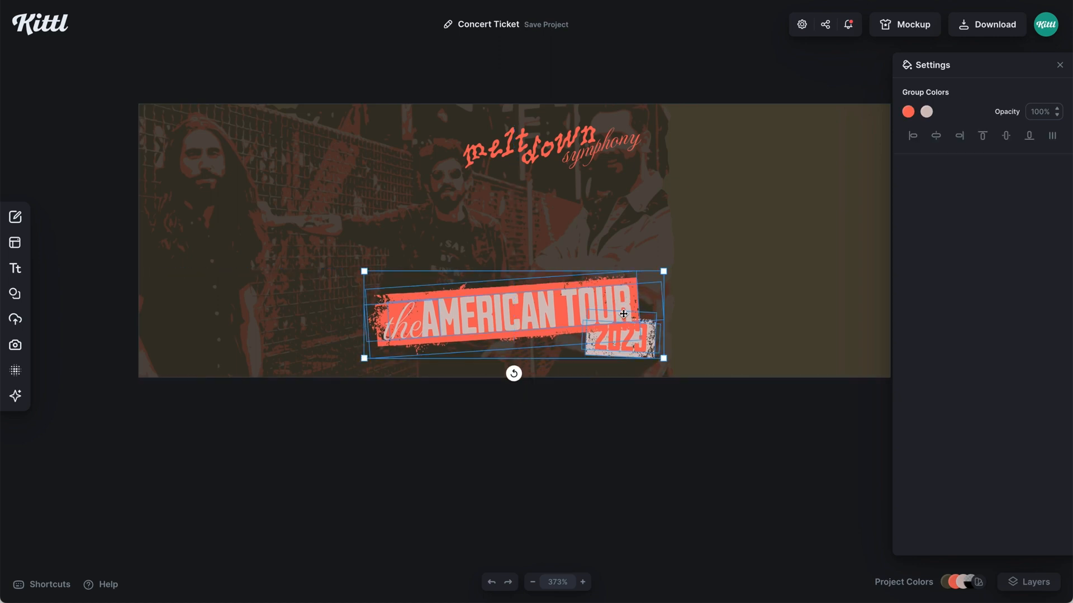
key("Right")
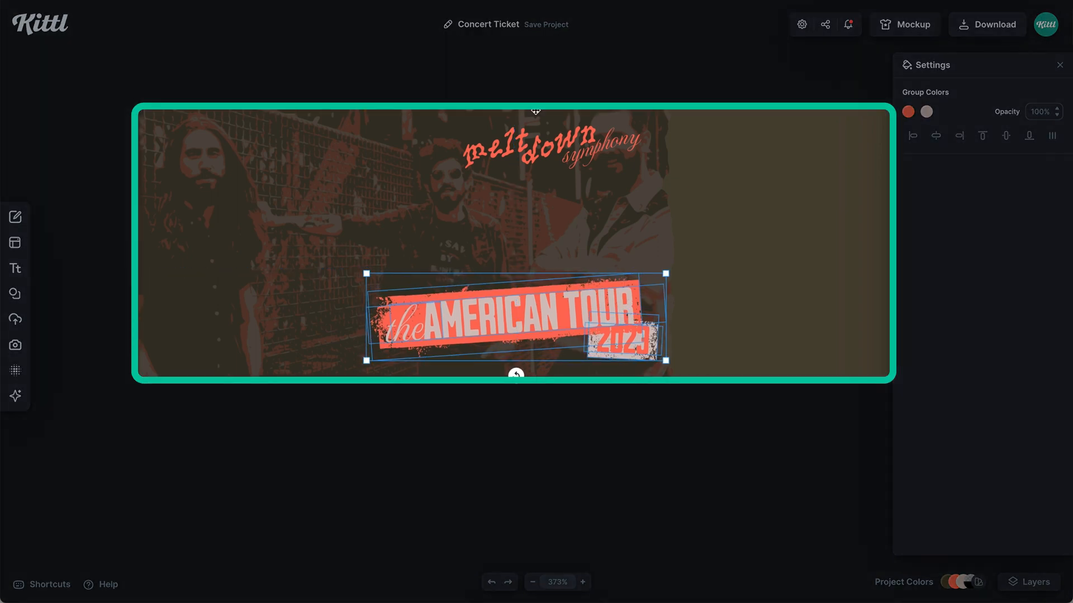
Shift the Meltdown Symphony logo slightly up and right, toward the photo's upper right corner
left_click_drag(567, 146, 577, 138)
key("Left")
key("Left")
key("Left")
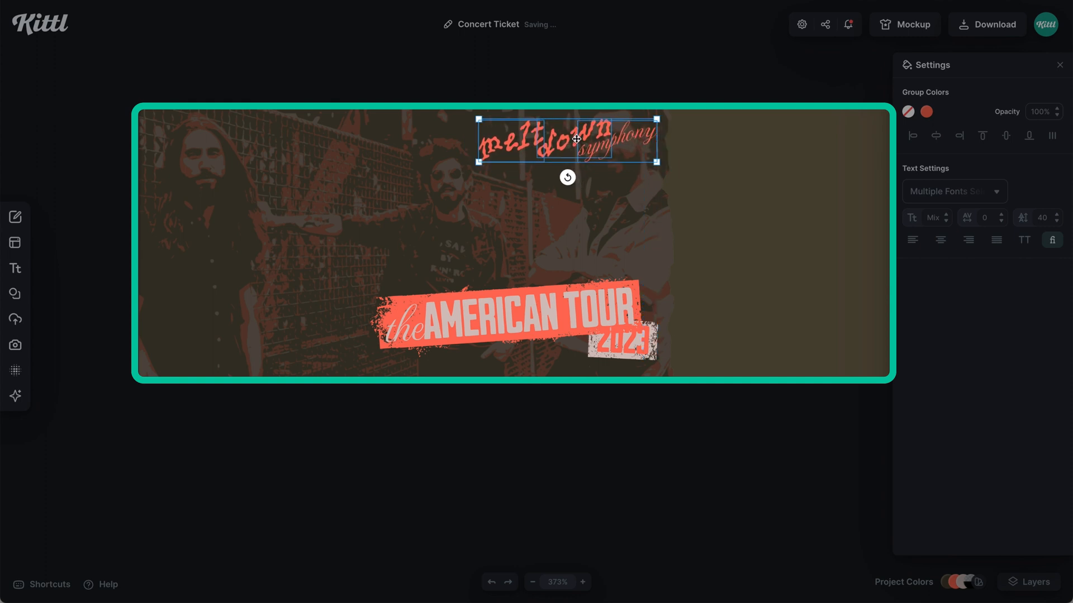
left_click(752, 189)
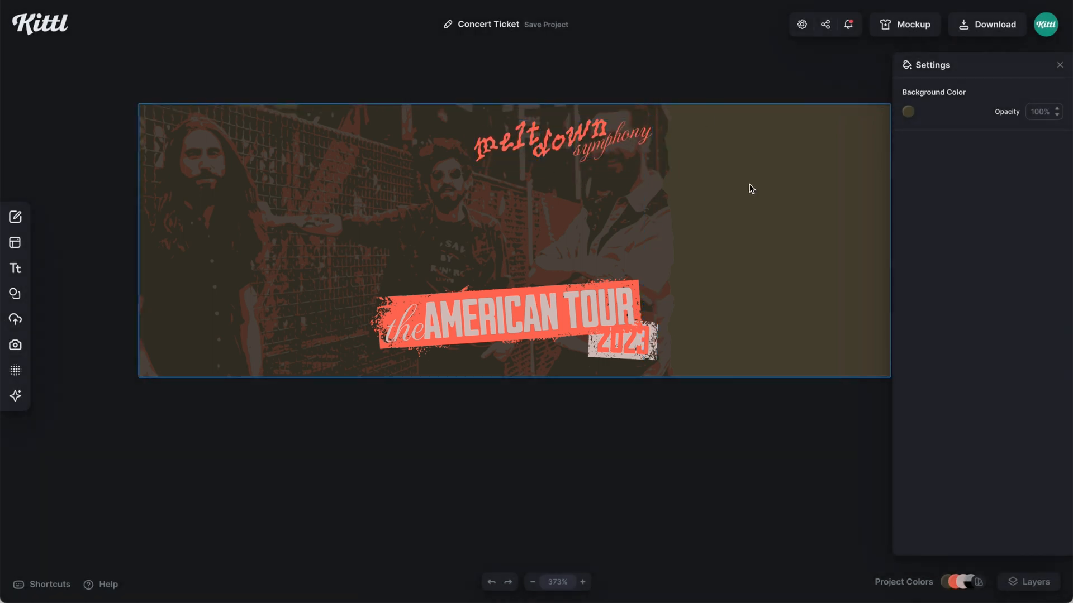
Shift the faded band photo slightly downward behind the logo and tour graphic
scroll(751, 189, "right", 2)
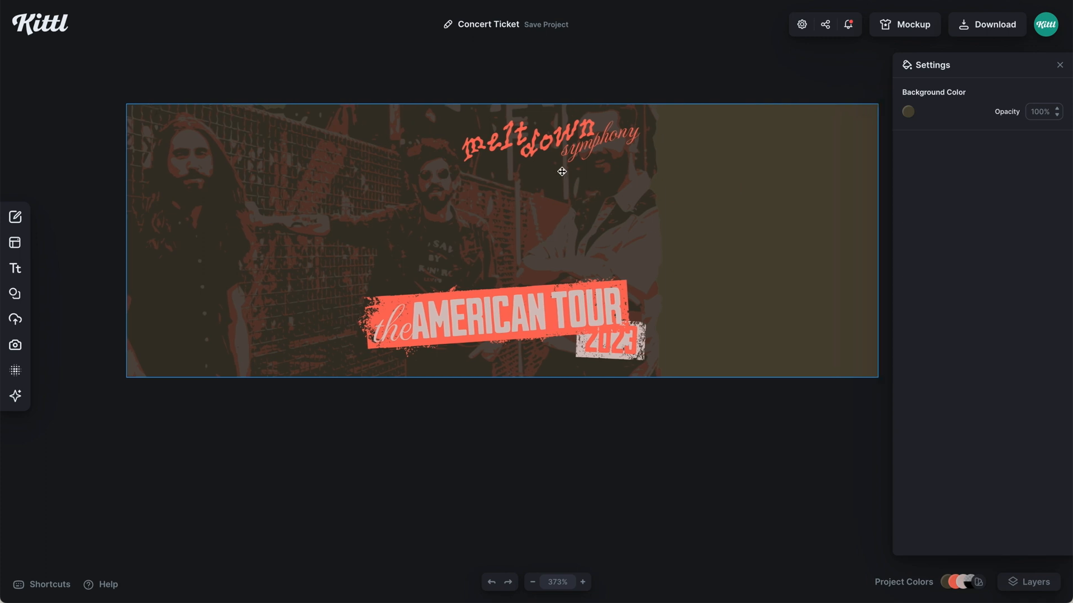
left_click(596, 202)
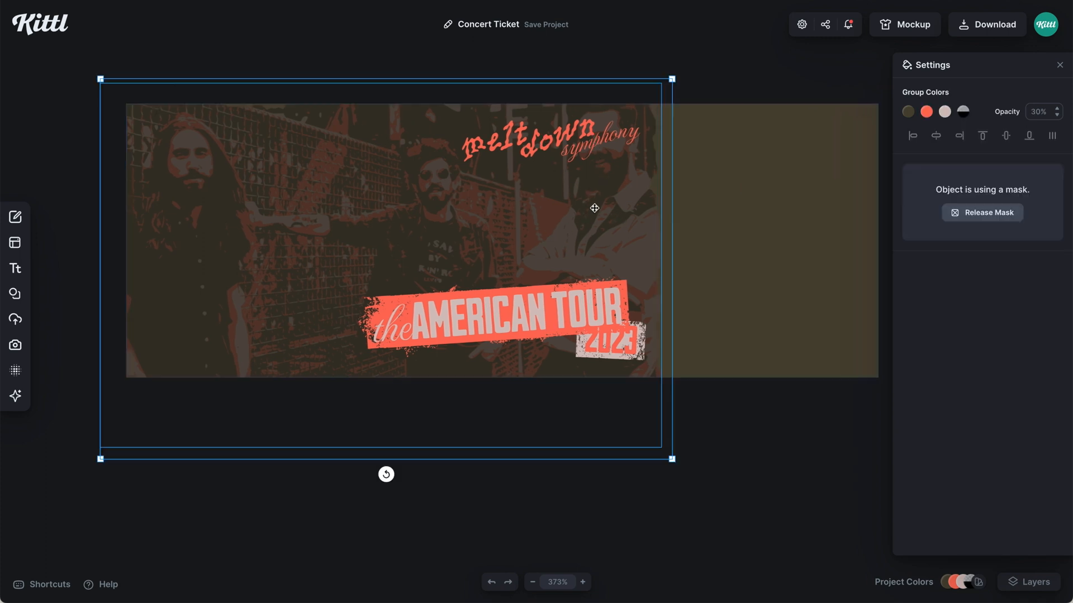
left_click_drag(594, 207, 589, 214)
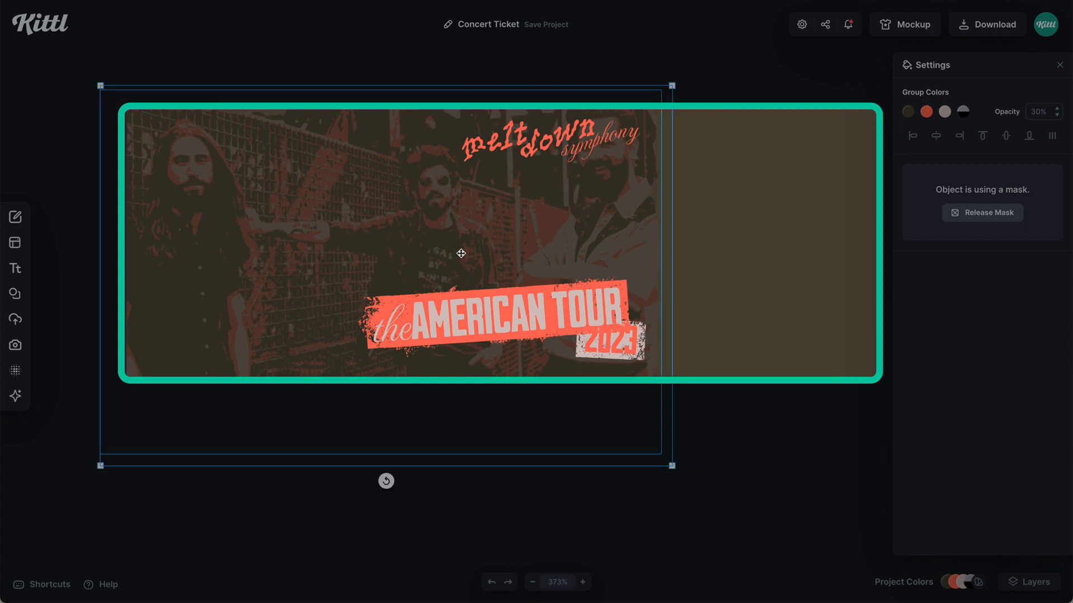
left_click_drag(426, 237, 425, 237)
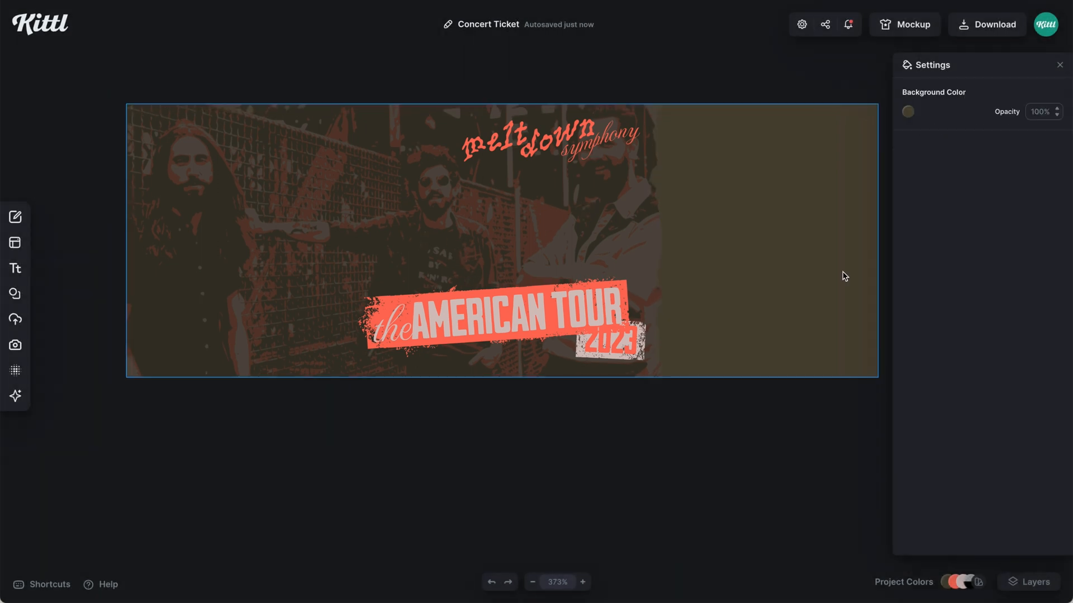
Add a headline text in the North Road typeface, filled with the pale pink document color d6c2bf
key("t")
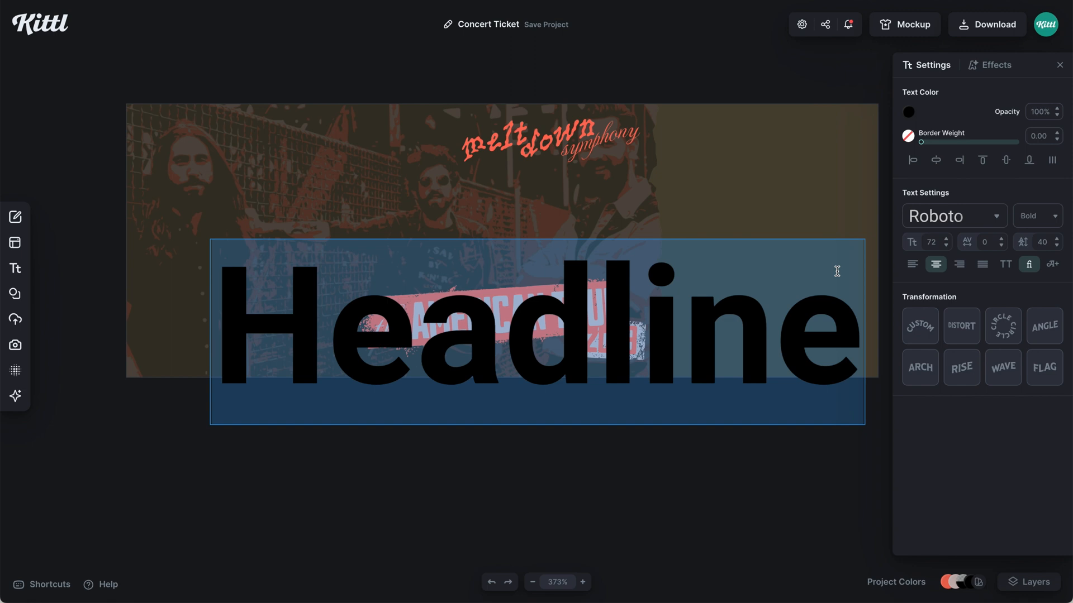
left_click(927, 223)
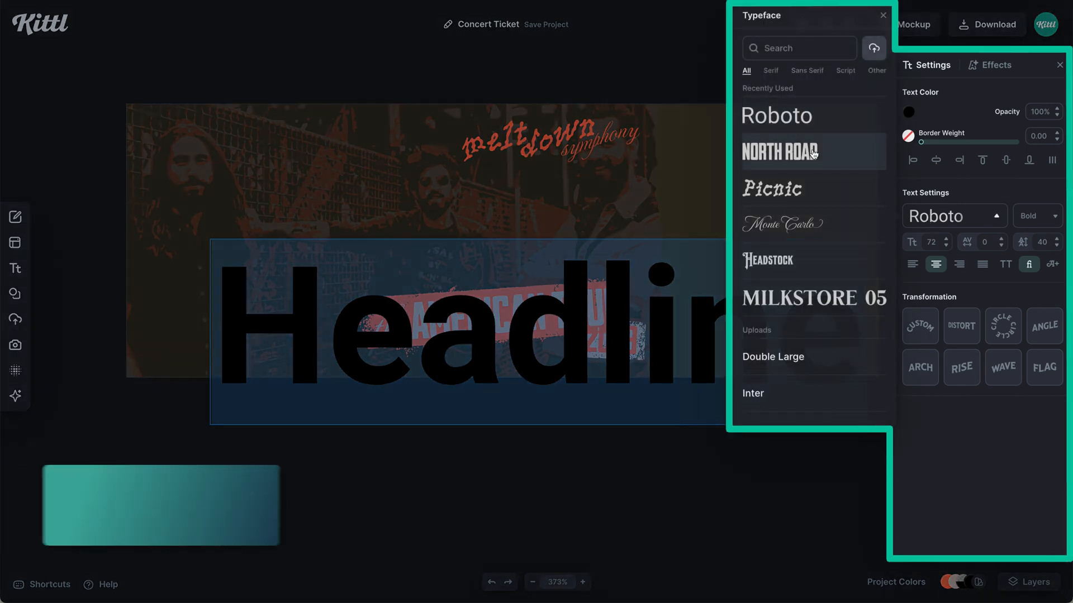
left_click(813, 153)
left_click(909, 114)
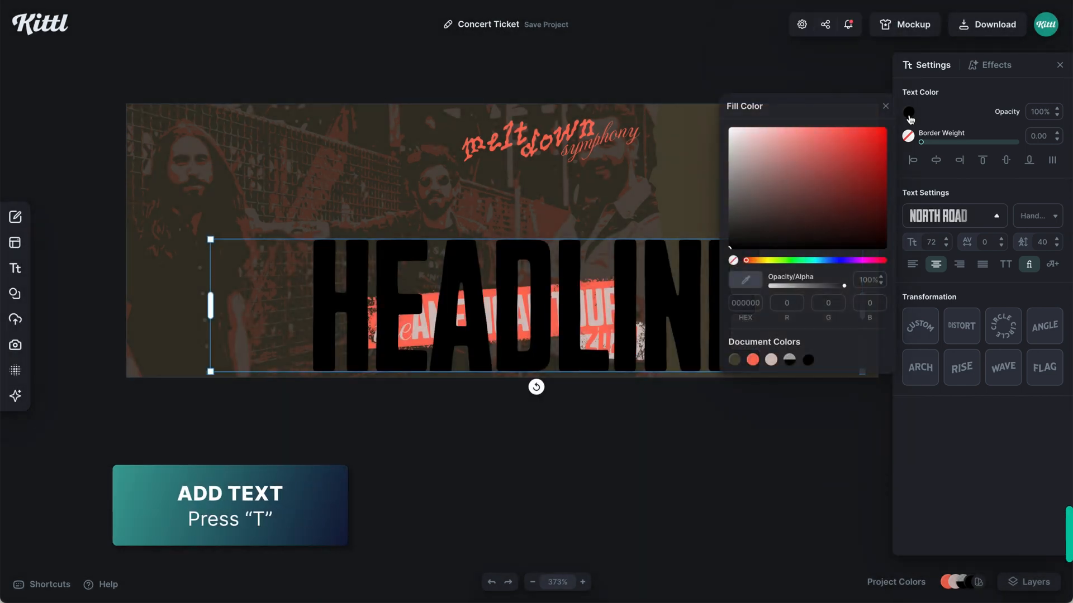
left_click(771, 360)
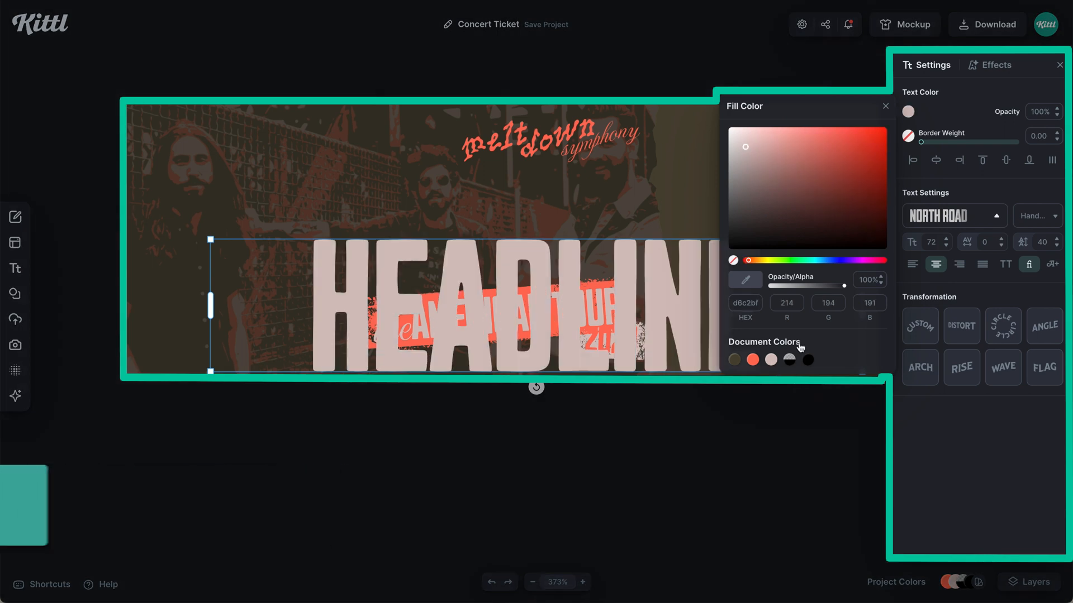
Left-align the headline text, shrink it and set its font size to 8
left_click(909, 277)
left_click(912, 264)
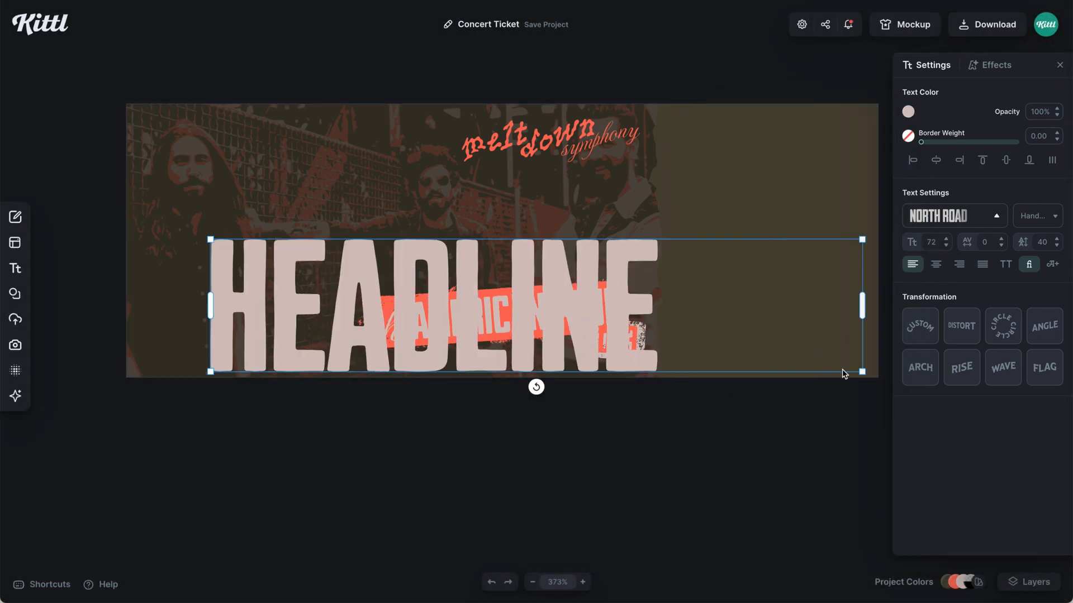
left_click_drag(866, 372, 484, 302)
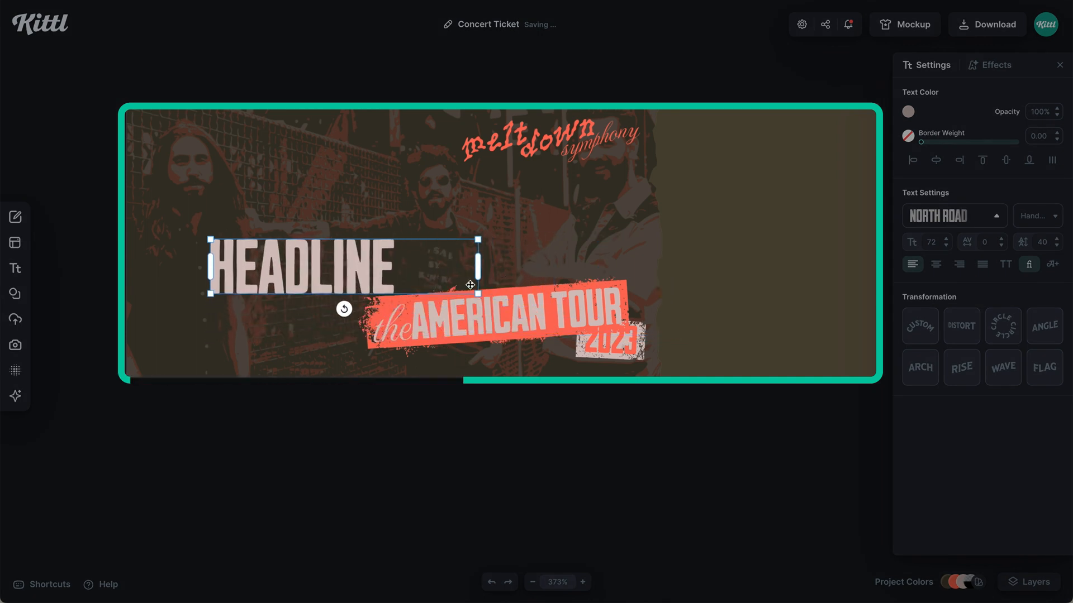
double_click(932, 242)
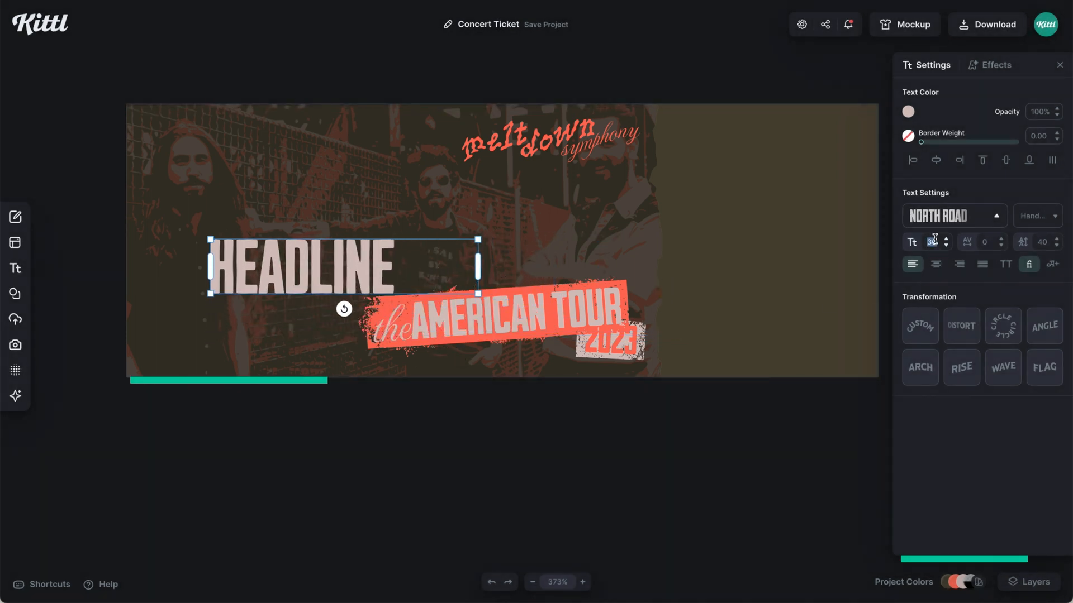
type("10")
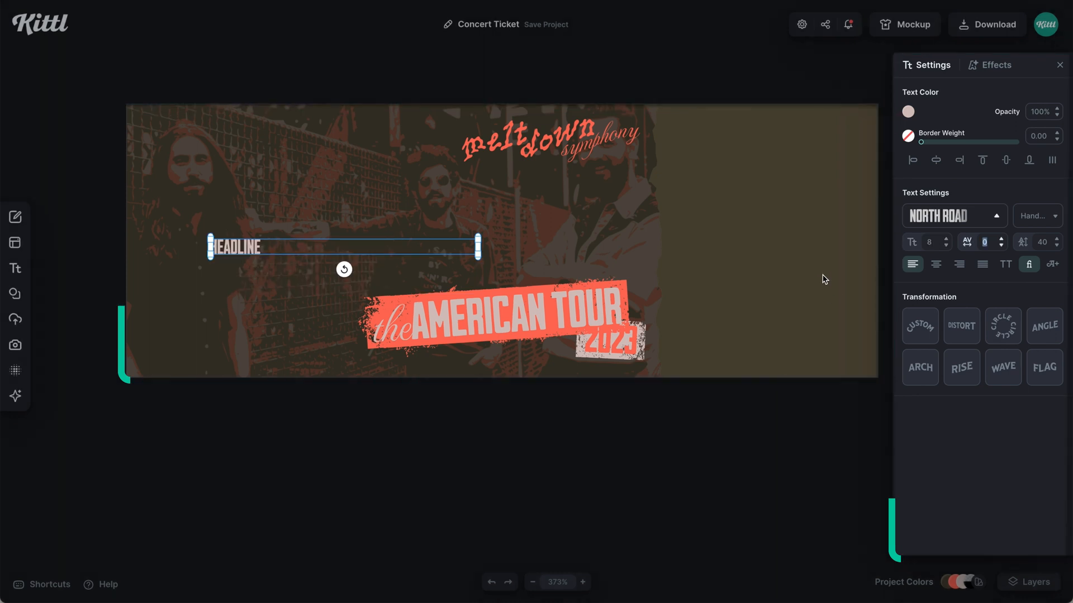
Move the headline into the ticket's upper left corner and narrow its text box
left_click(302, 246)
left_click_drag(244, 248, 198, 148)
left_click_drag(431, 144, 284, 142)
left_click_drag(196, 146, 133, 157)
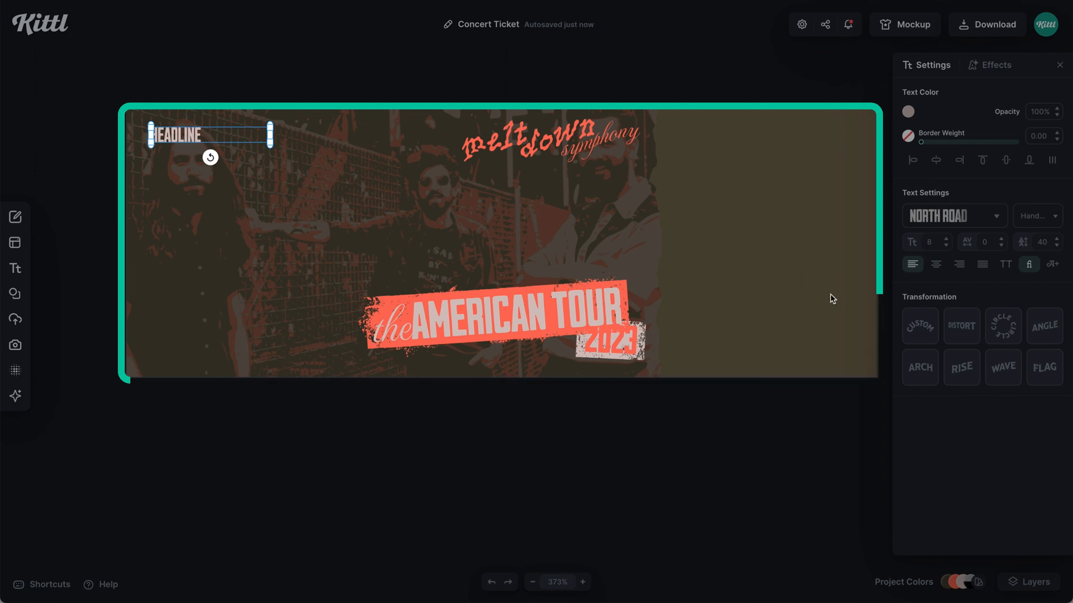
Show the artboard grid over the ticket
left_click(800, 32)
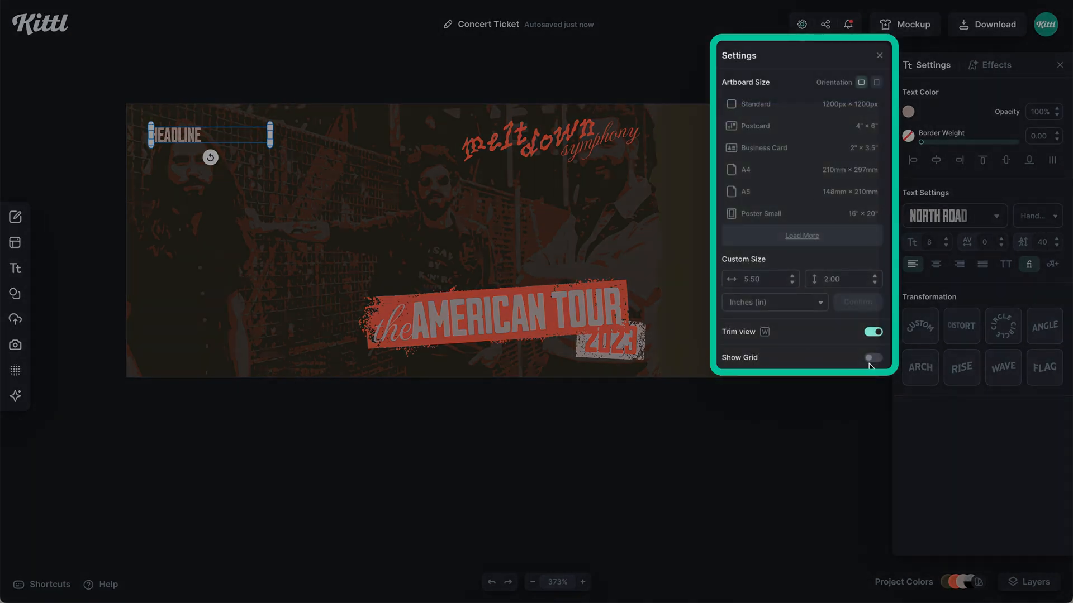
left_click(871, 358)
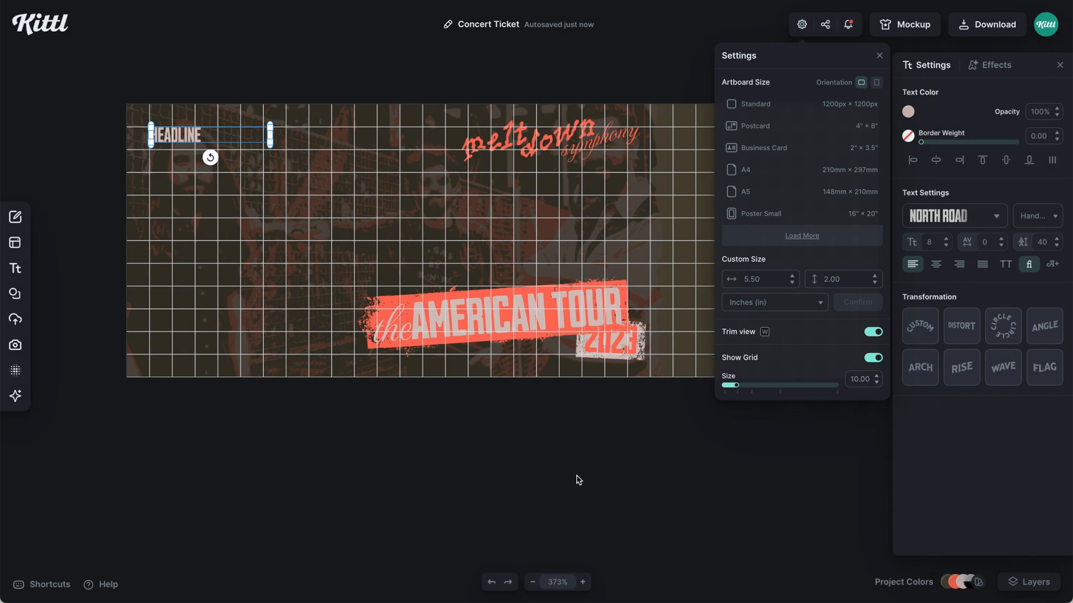
left_click(578, 480)
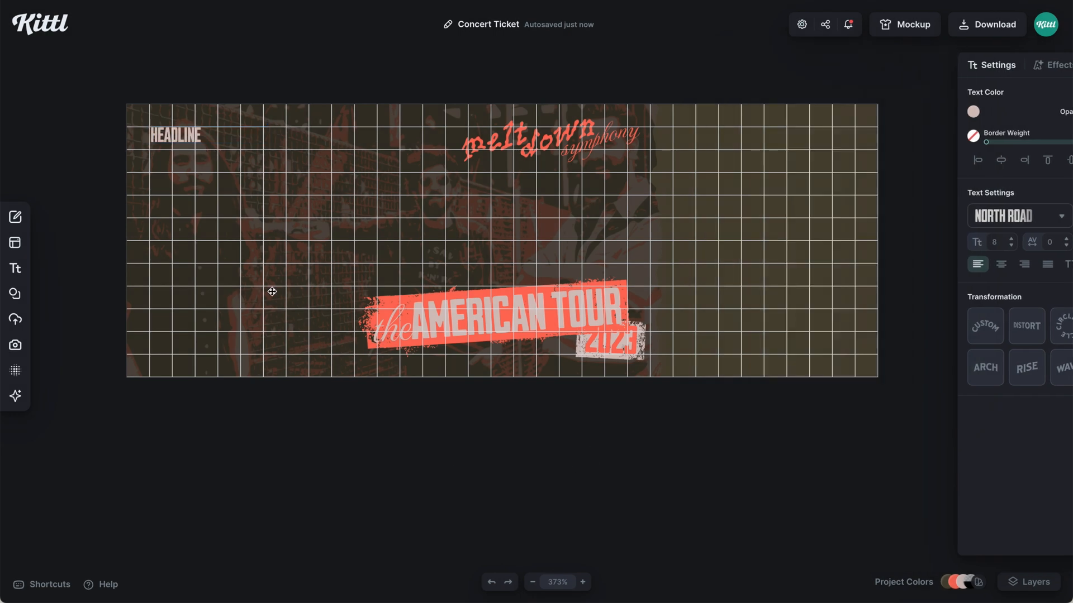
Replace the headline with three lines: the venue name THE RATTLESNAKE BAR, its street address and the city INDIANAPOLIS
double_click(170, 139)
type("THE")
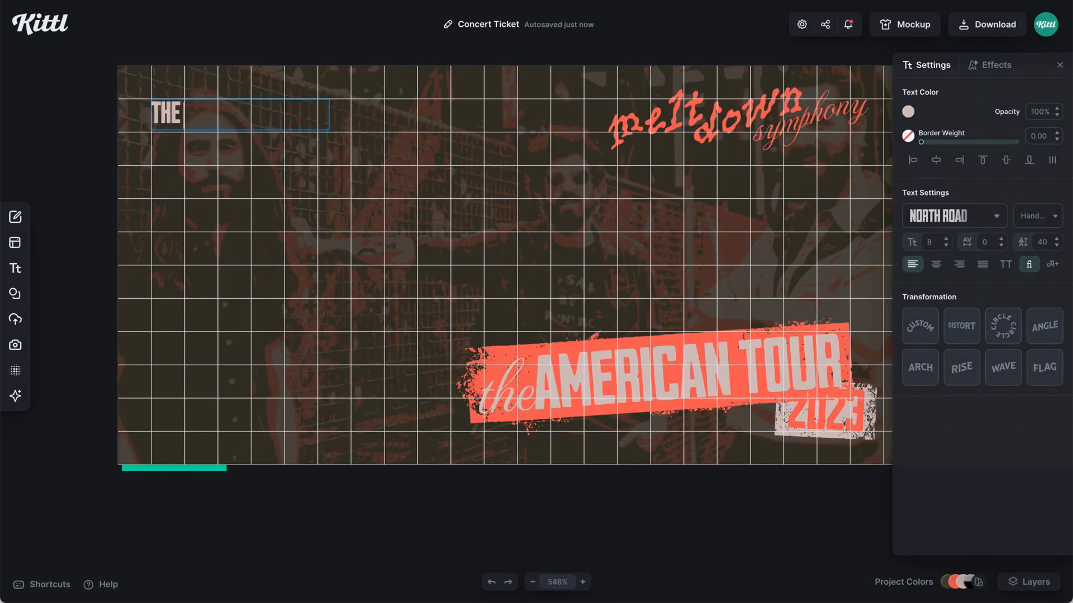
type(" RATTLESNAKE BAR")
key("Return")
type("123 MAIN ST")
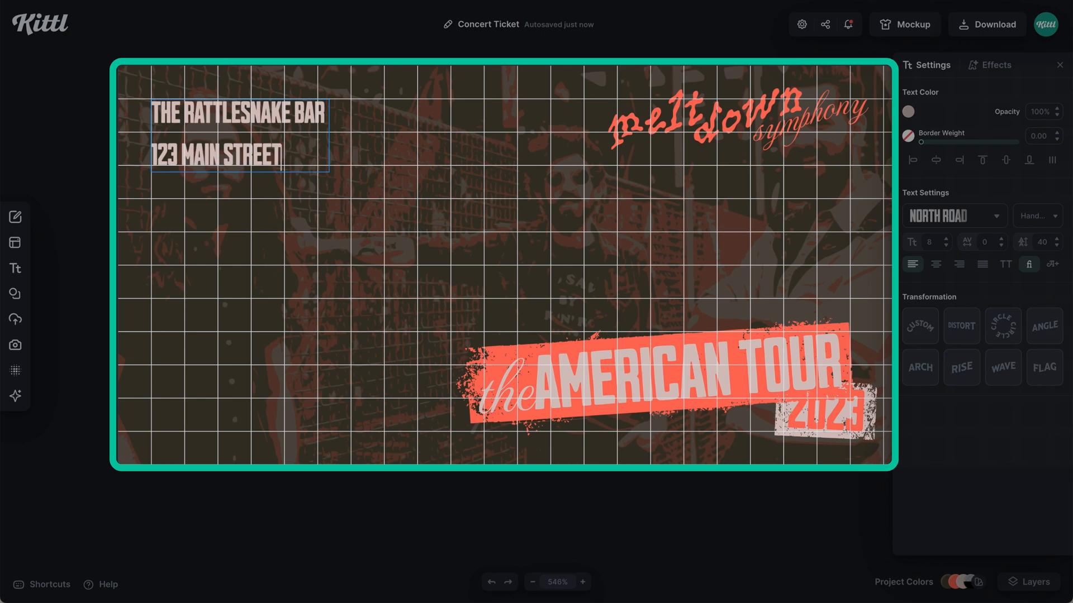
type("REET")
key("Return")
type("INDIAN")
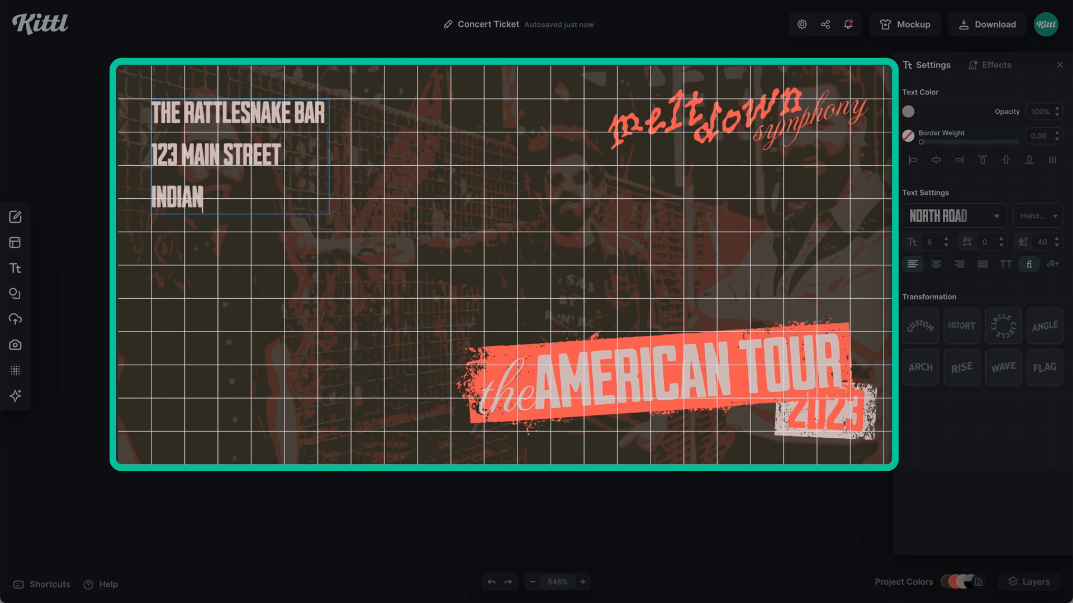
type("APOLIS")
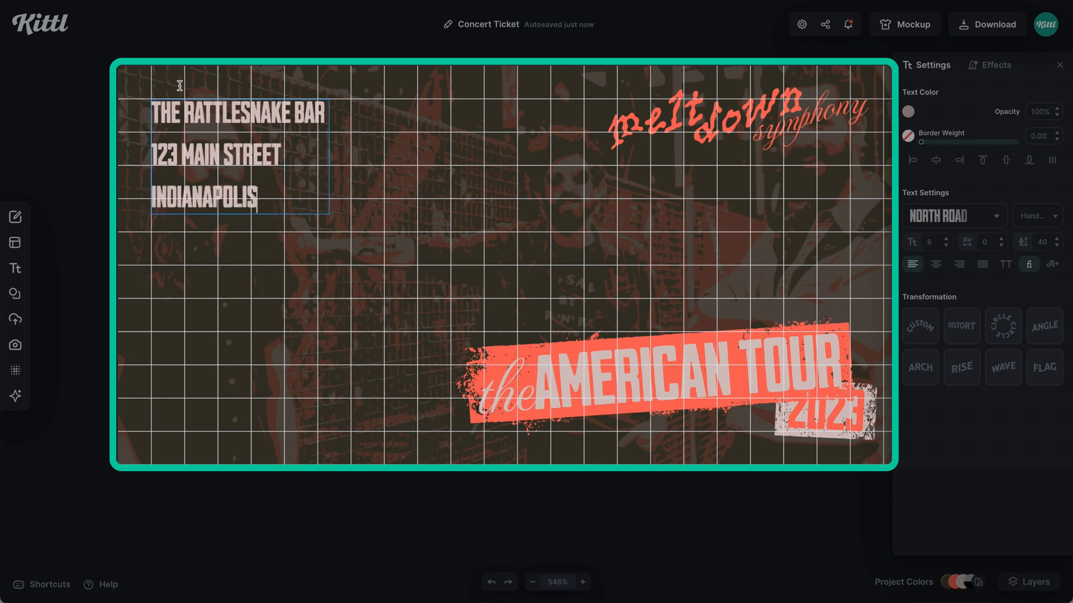
key("Escape")
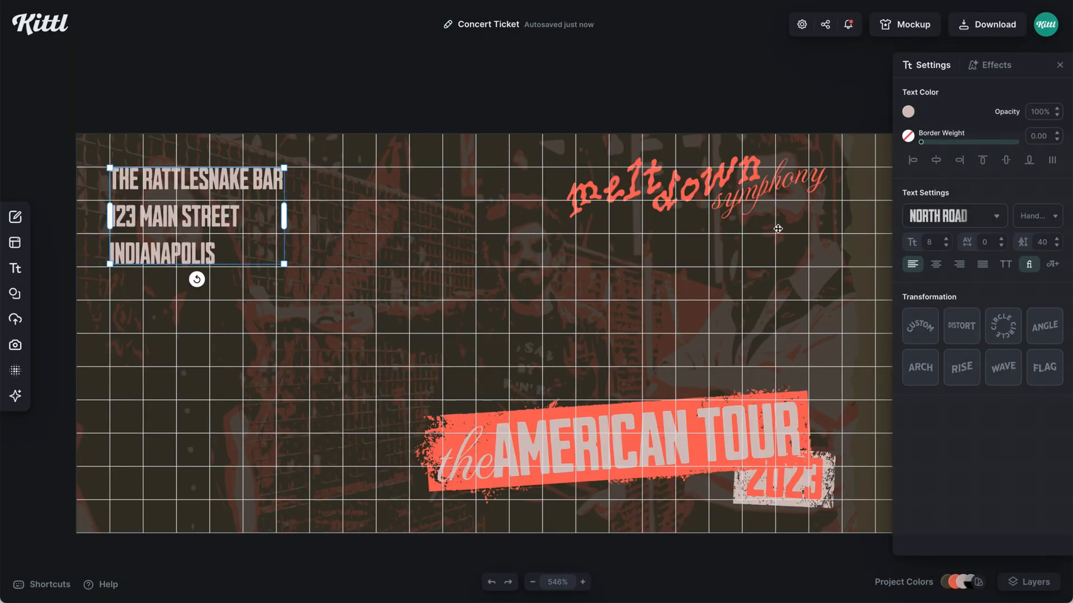
Set the line height of the venue text block to 10
left_click(1042, 242)
type("20")
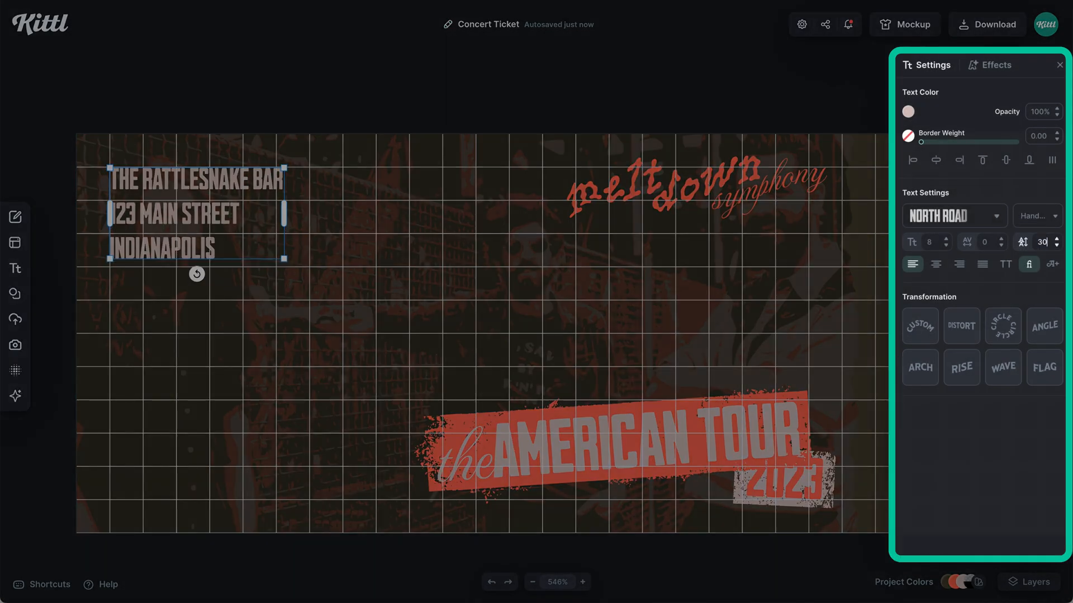
key("BackSpace")
key("BackSpace")
type("10")
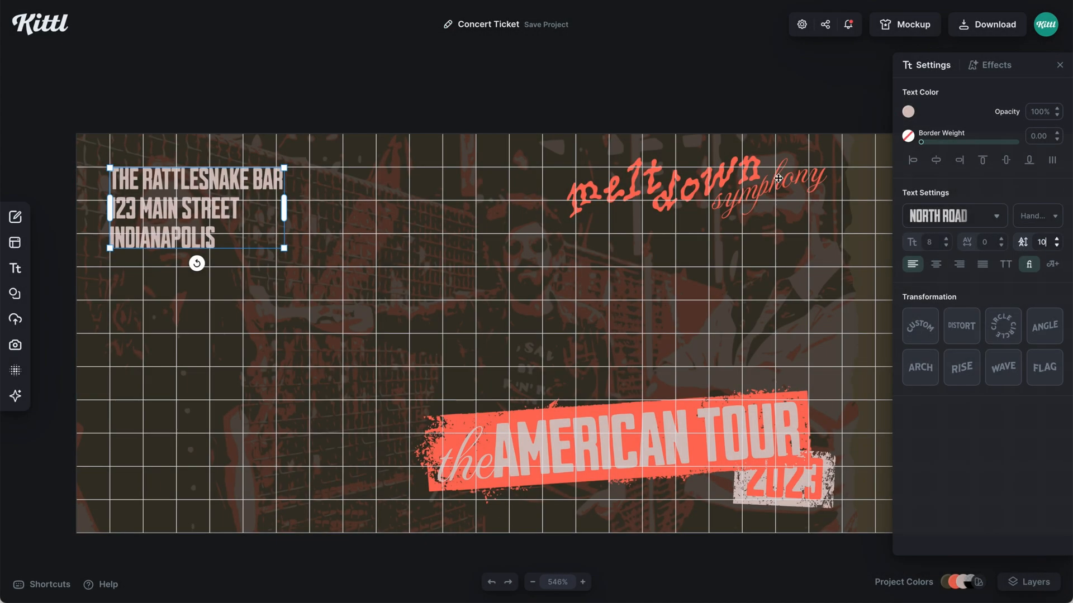
left_click(745, 95)
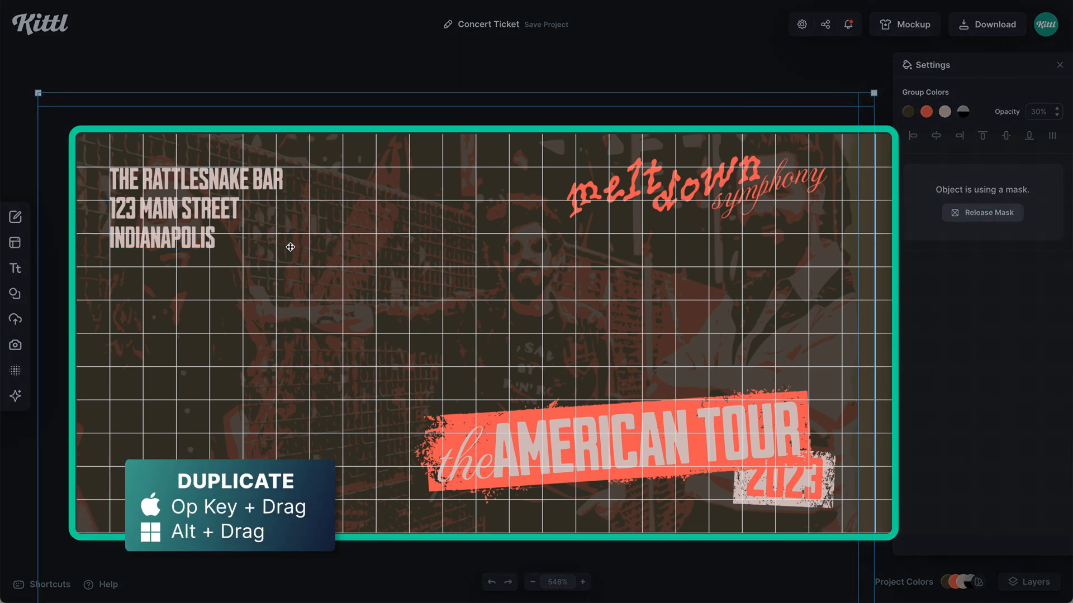
Duplicate the venue text into the ticket's lower left corner and rewrite it on three lines as SATURDAY / NOV 18, 2023 / 8:00 PM
left_click(203, 201)
left_click_drag(195, 207, 194, 457)
double_click(194, 457)
type("SATURDAY")
key("Return")
type("NOV 18 2023")
key("Left")
key("Left")
key("Left")
key("Left")
key("Left")
type(",")
key("End")
key("Return")
type("8:00 PM")
key("Escape")
Duplicate the date text just above itself, change the copy to $34.50 and set its font size to 12
left_click_drag(169, 444, 195, 385)
double_click(169, 348)
type("$34.50")
key("Escape")
key("BackSpace")
type("12")
key("Return")
Duplicate the date and time text onto the lower part of the plain stub at the ticket's right end
scroll(246, 331, "down", 1)
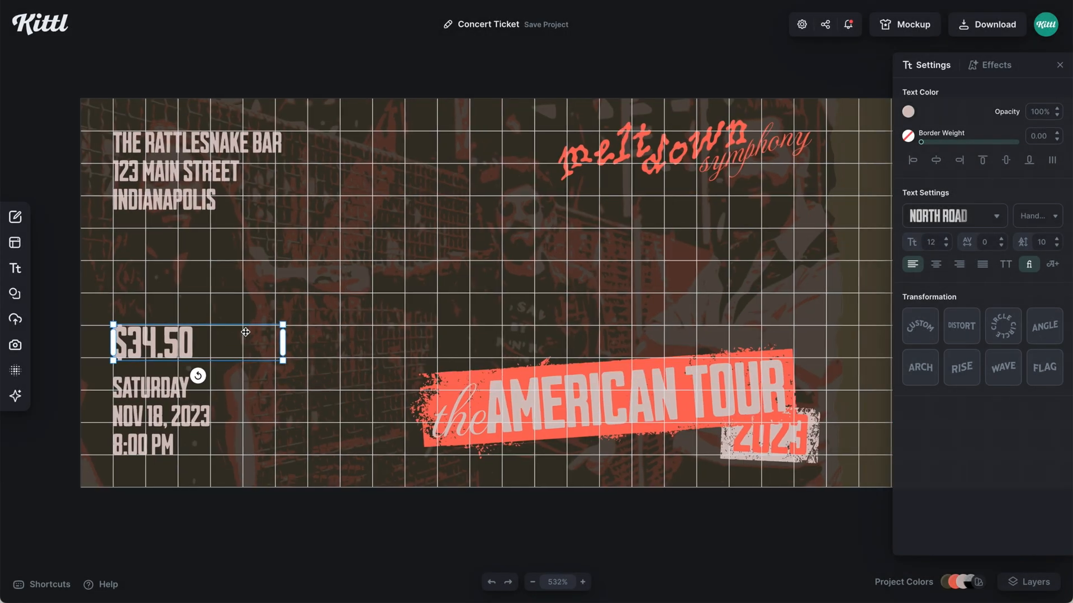
scroll(168, 402, "down", 3)
left_click(144, 446)
left_click(123, 413)
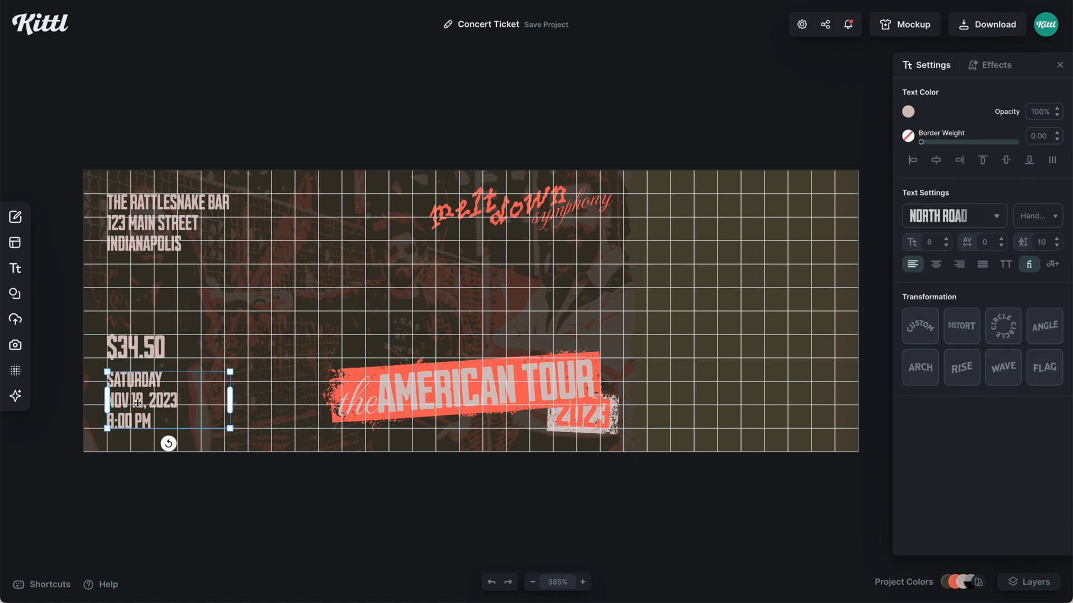
left_click_drag(136, 402, 701, 397)
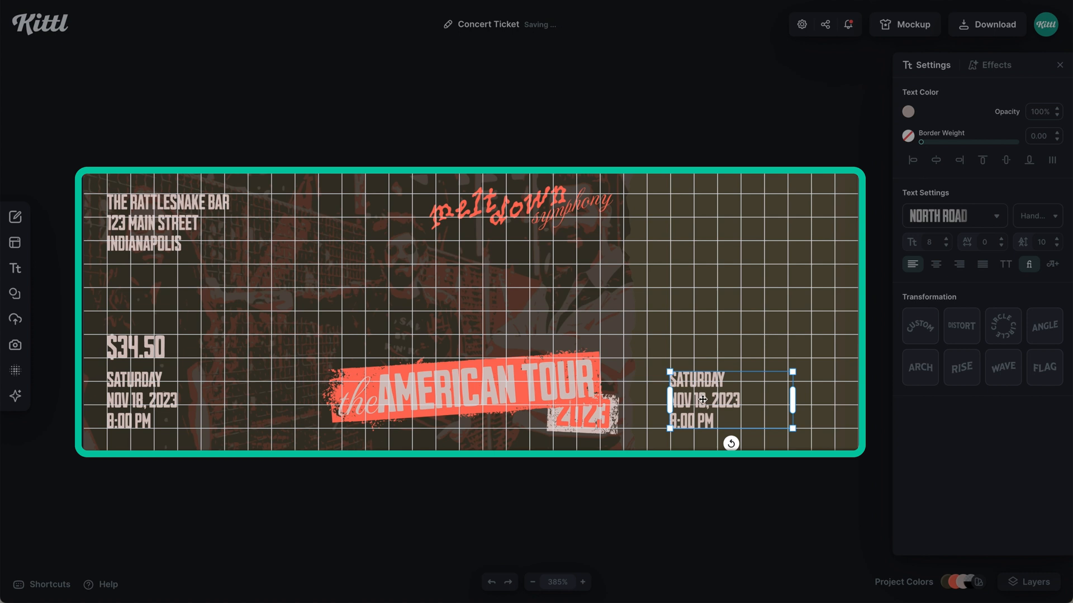
Rewrite the stub's text as MELTDOWN. SYMPHONY / THE AMERICAN TOUR 2023 and widen its box so it fits on two lines
double_click(702, 399)
key("ctrl+a")
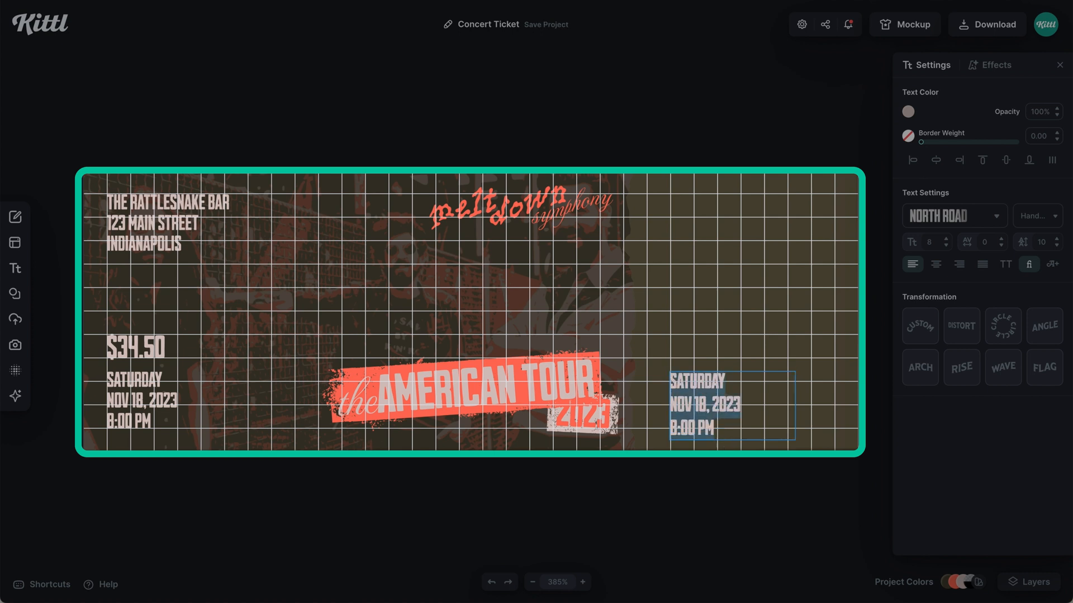
type("MELTDOW")
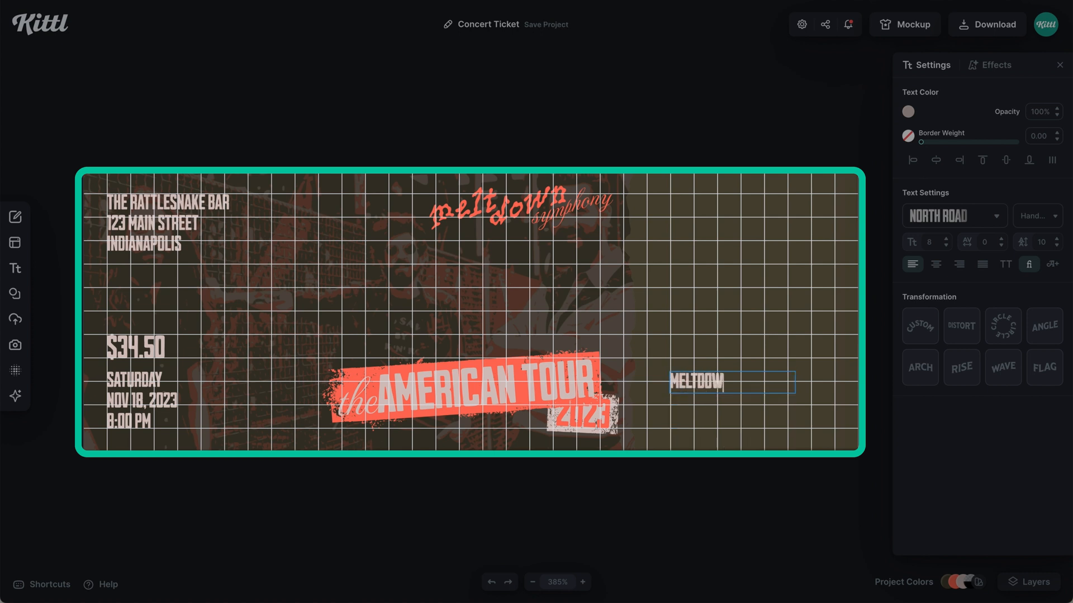
type("N. S")
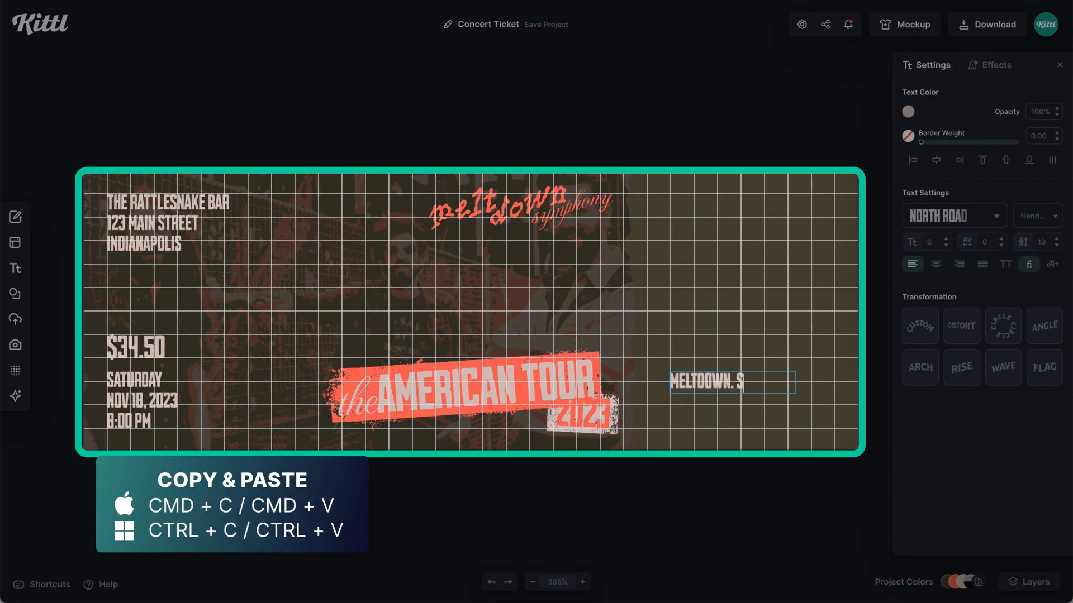
type("YMPHONY")
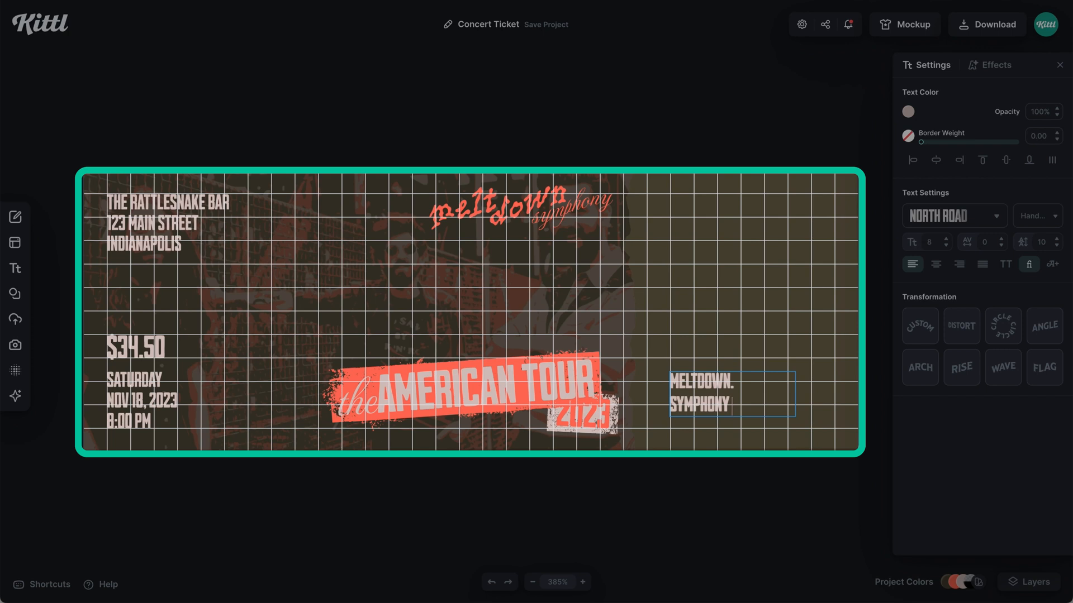
key("Return")
type("THE AMERIC")
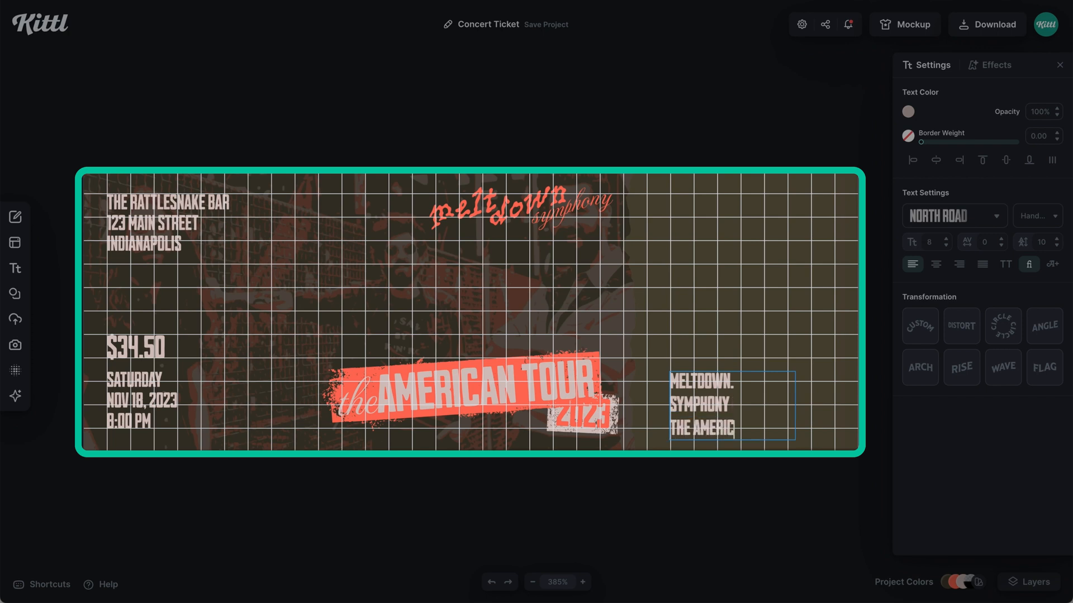
type("AN TOUR 2023")
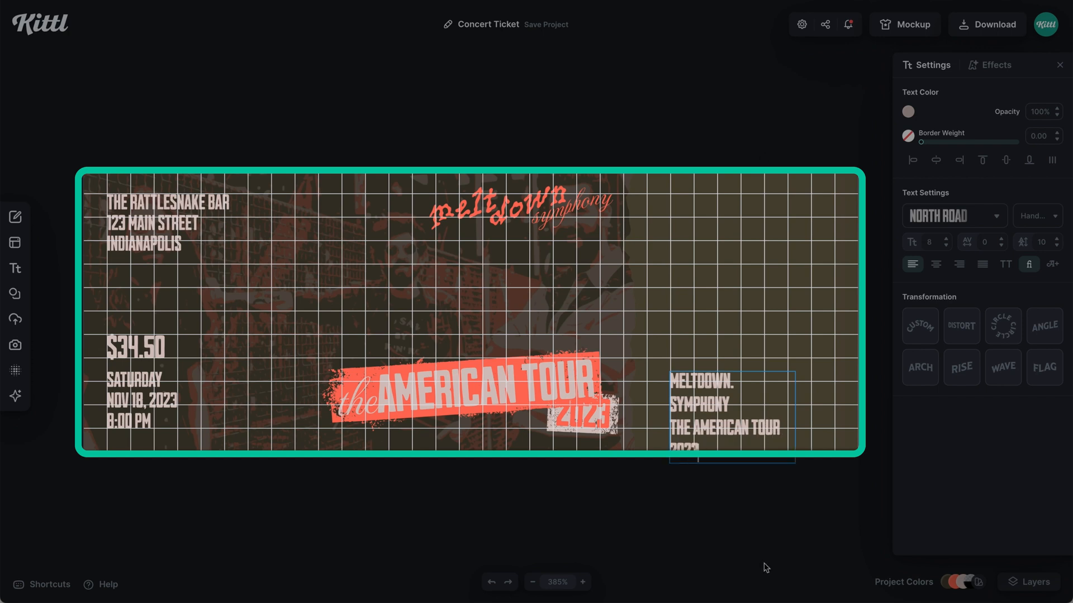
key("Escape")
left_click_drag(793, 407, 831, 405)
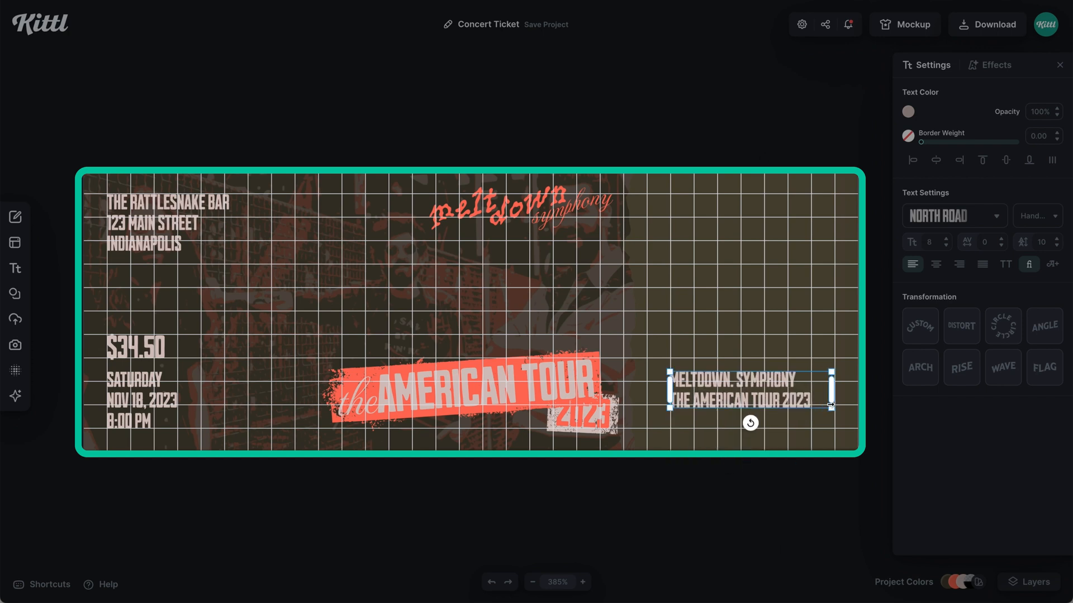
Bottom-align the stub's tour text with the date and time text at the ticket's lower left
left_click_drag(759, 393, 759, 403)
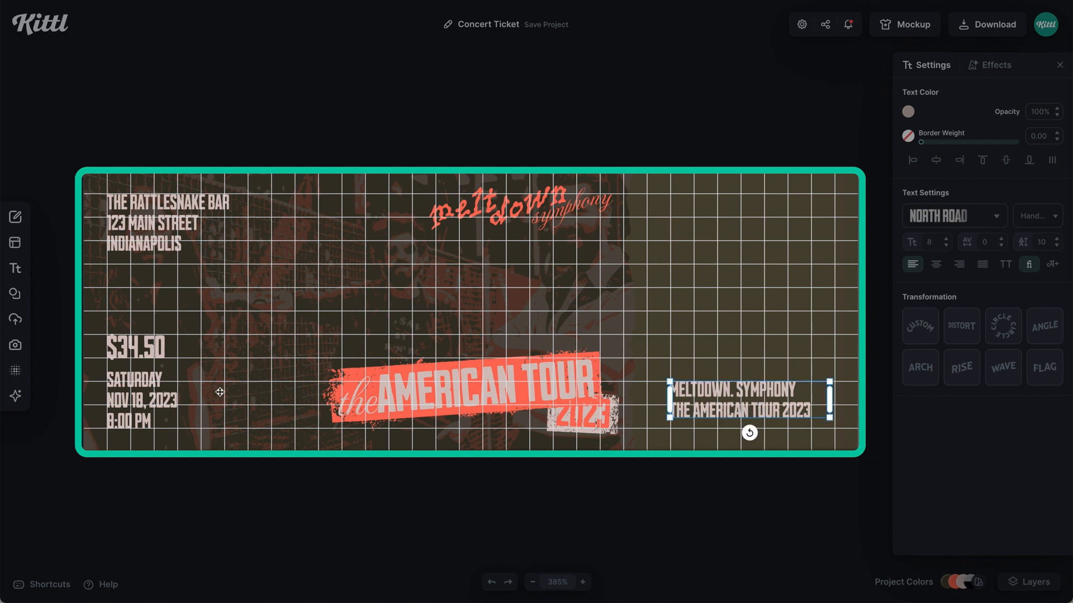
left_click(165, 399, "shift")
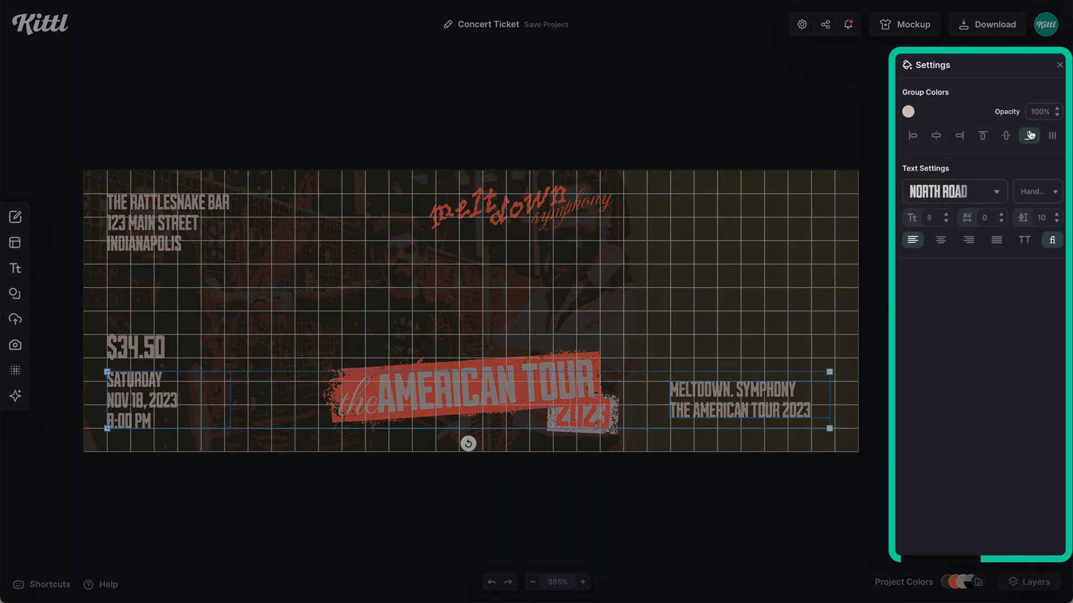
left_click(1029, 134)
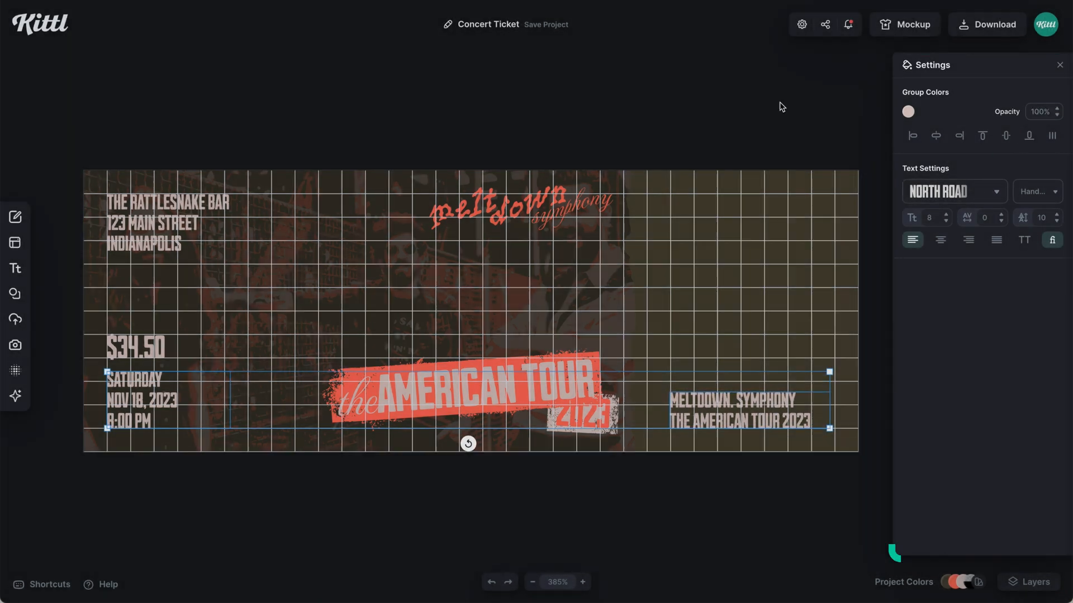
left_click(799, 84)
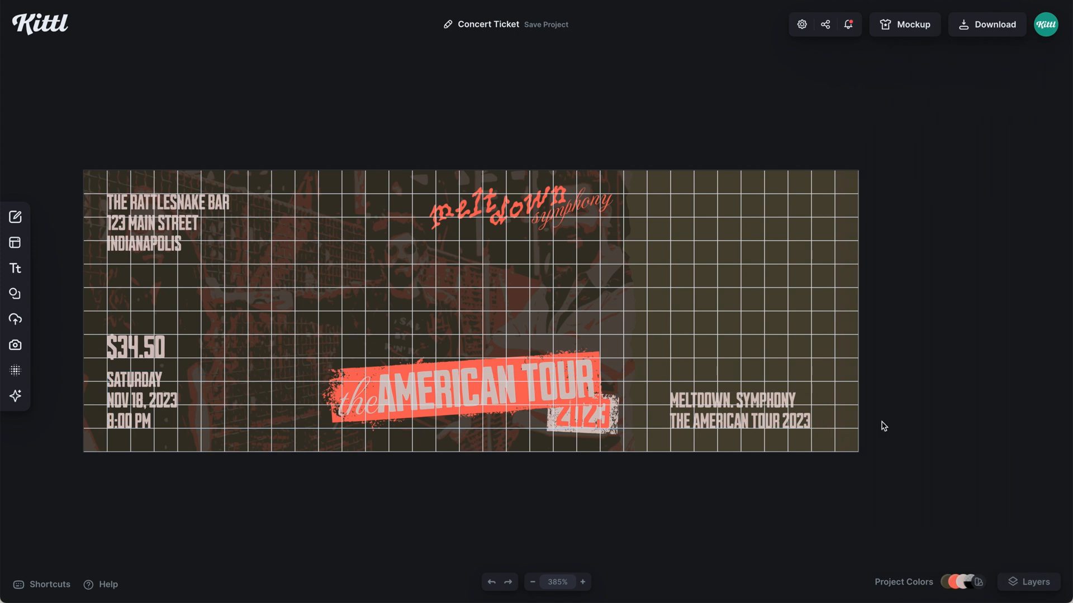
Duplicate the tour text to the top of the stub and rewrite it as GENERAL ADMISSION on two lines
left_click(759, 415)
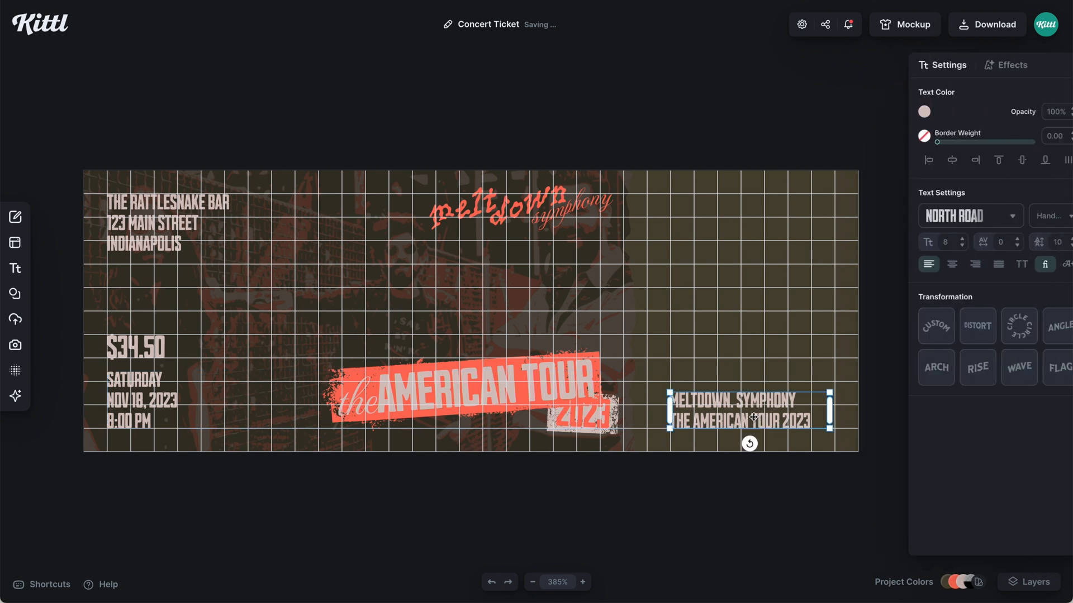
left_click_drag(748, 316, 730, 204)
type("GENERAL A")
key("BackSpace")
key("BackSpace")
key("Return")
type("ADMISSION")
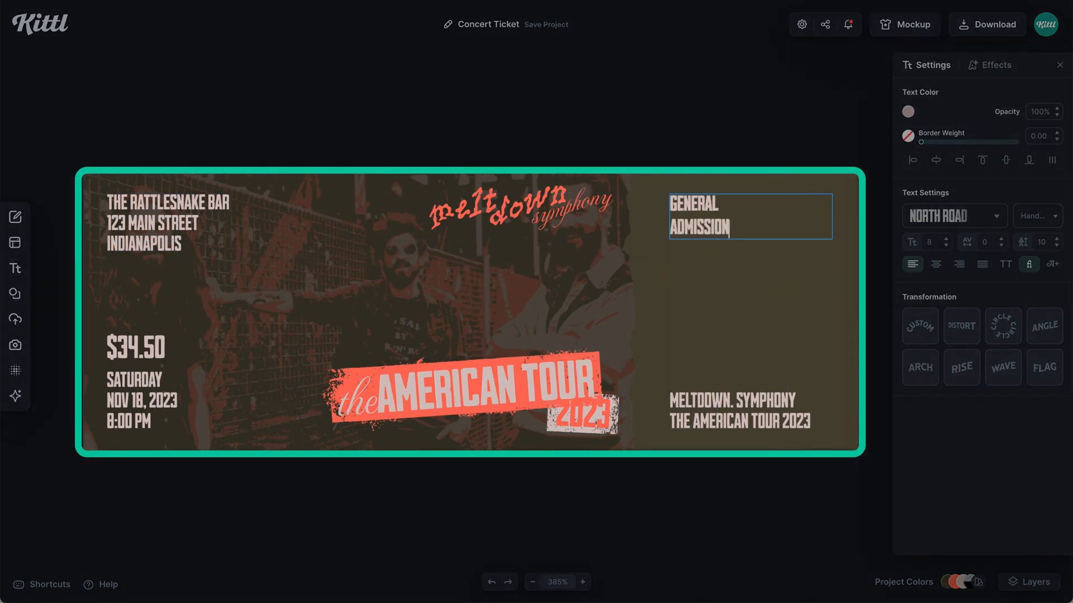
key("Escape")
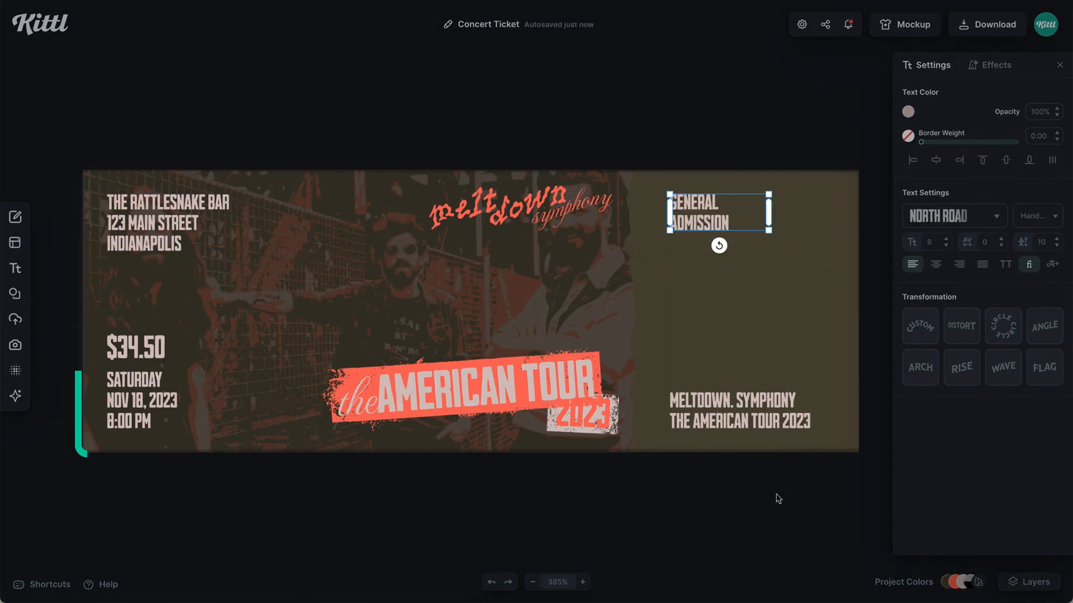
Add the uploaded QR code image to the ticket and move it to the stub's upper right, beside GENERAL ADMISSION
left_click(758, 462)
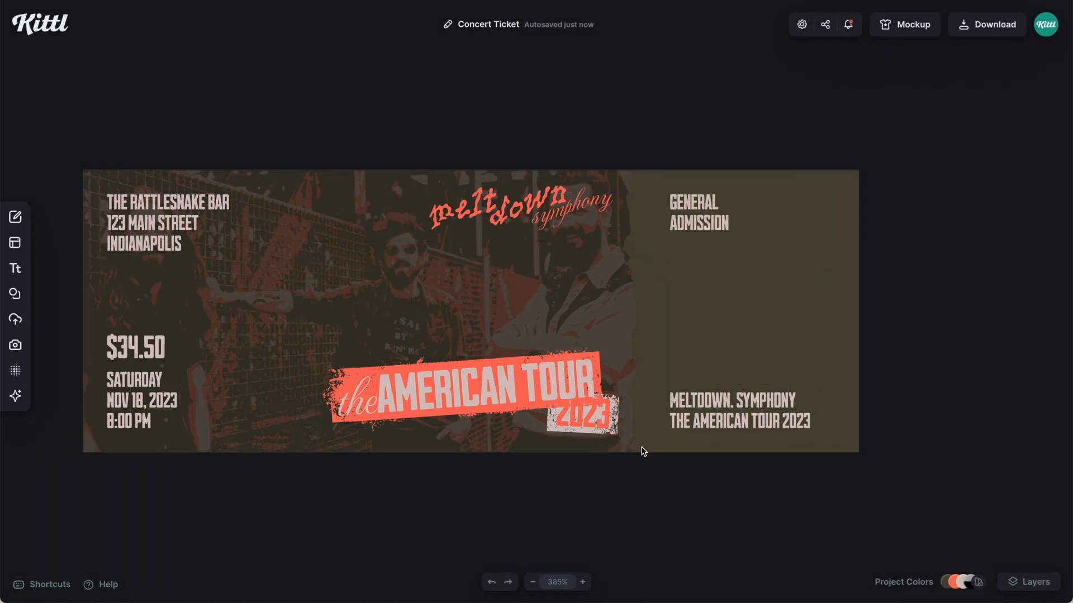
left_click(29, 327)
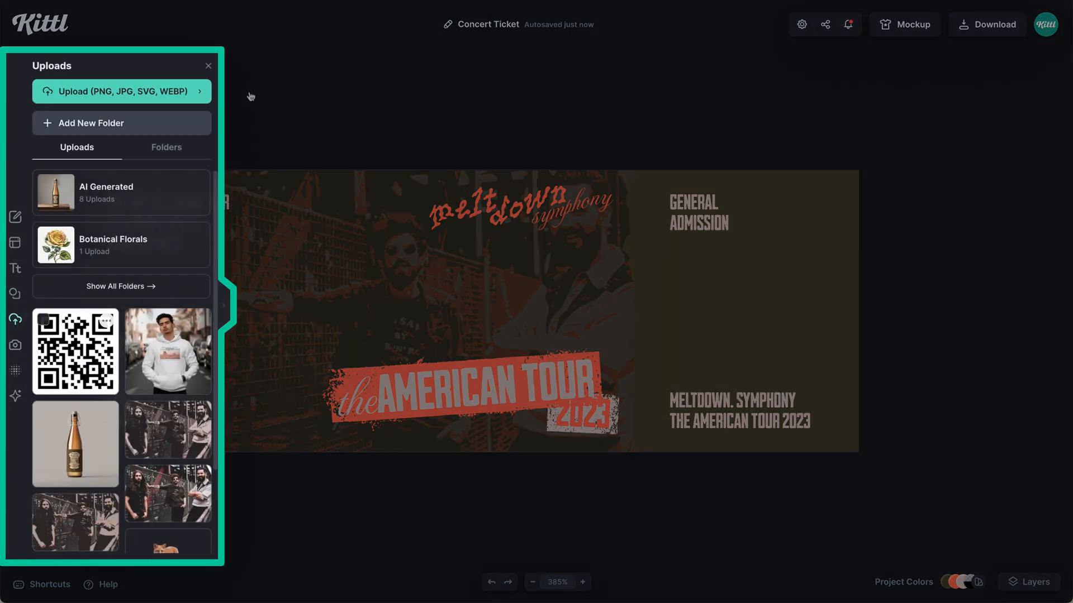
left_click(76, 352)
left_click(208, 65)
left_click_drag(535, 288, 795, 228)
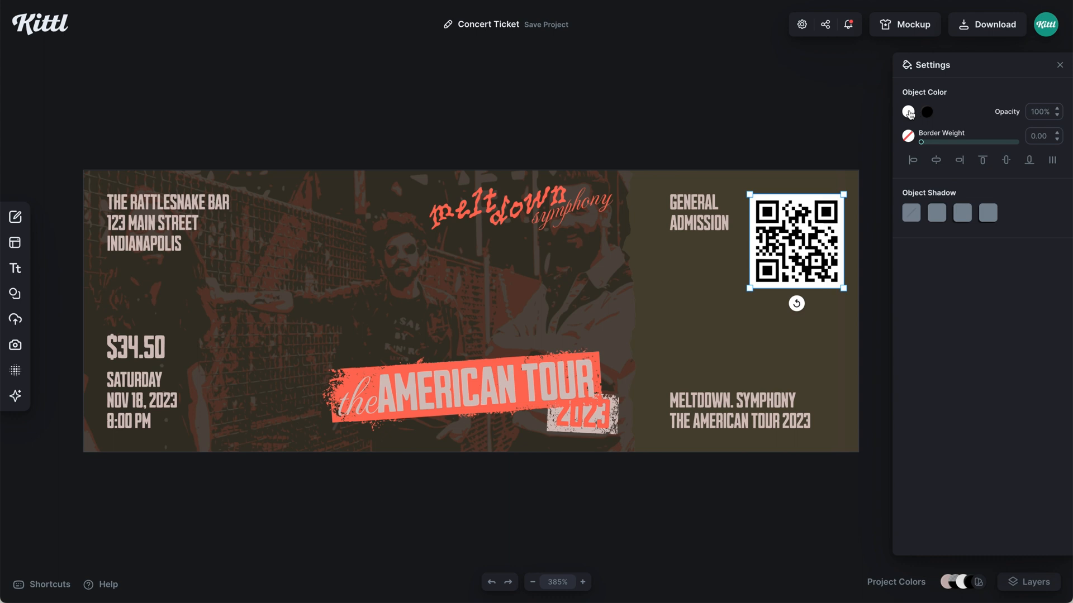
Remove the QR code's white background color so that area has no fill
left_click(908, 112)
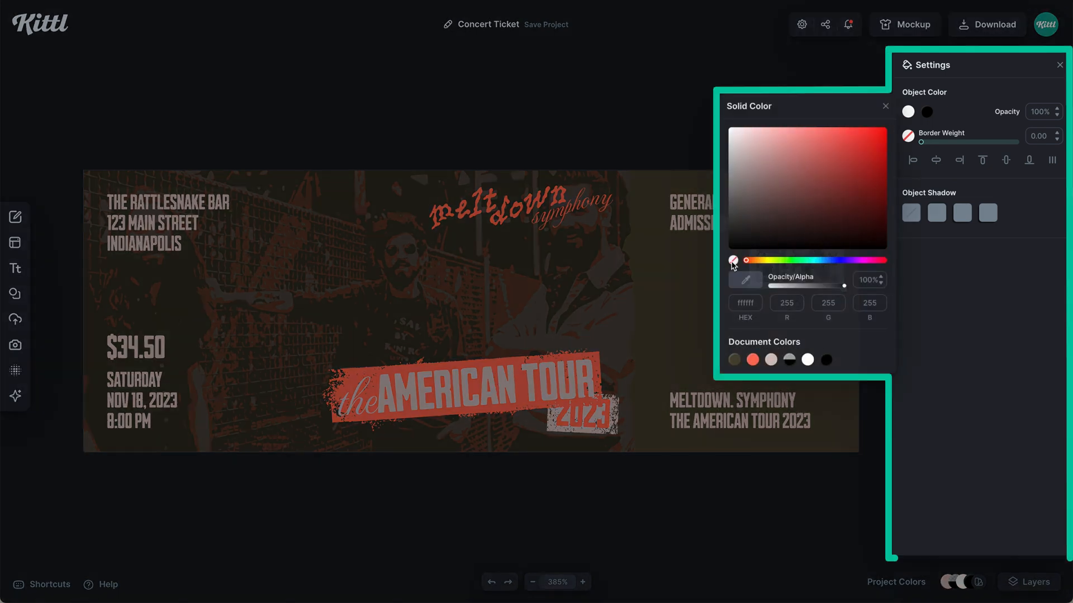
left_click(733, 260)
left_click(975, 398)
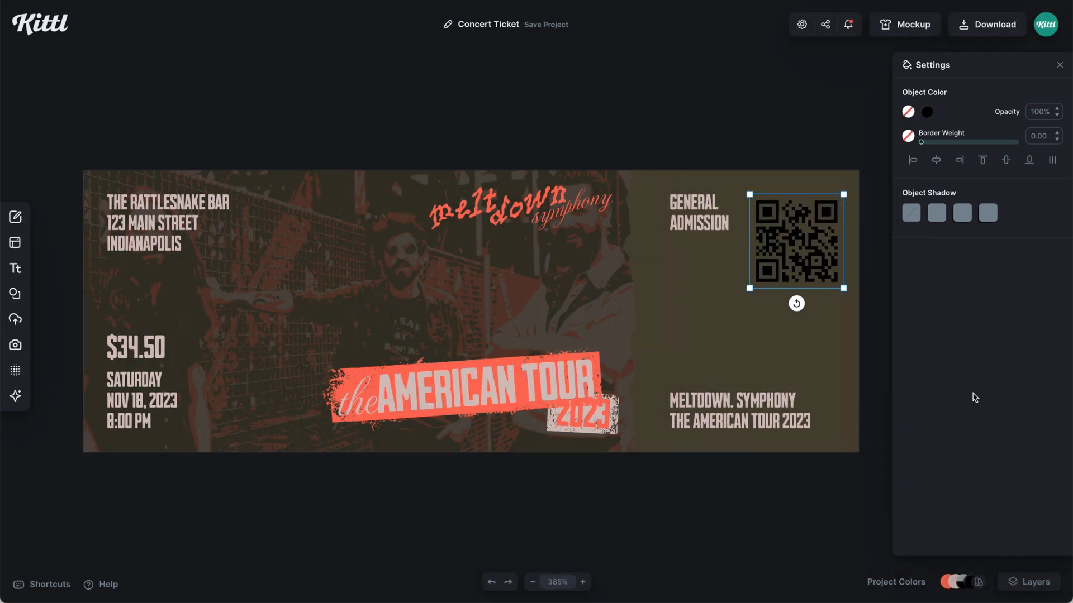
Recolor the QR code's black pattern to the document's pale pink d6c2bf and shrink the code toward the stub's upper right corner
scroll(861, 149, "right", 5)
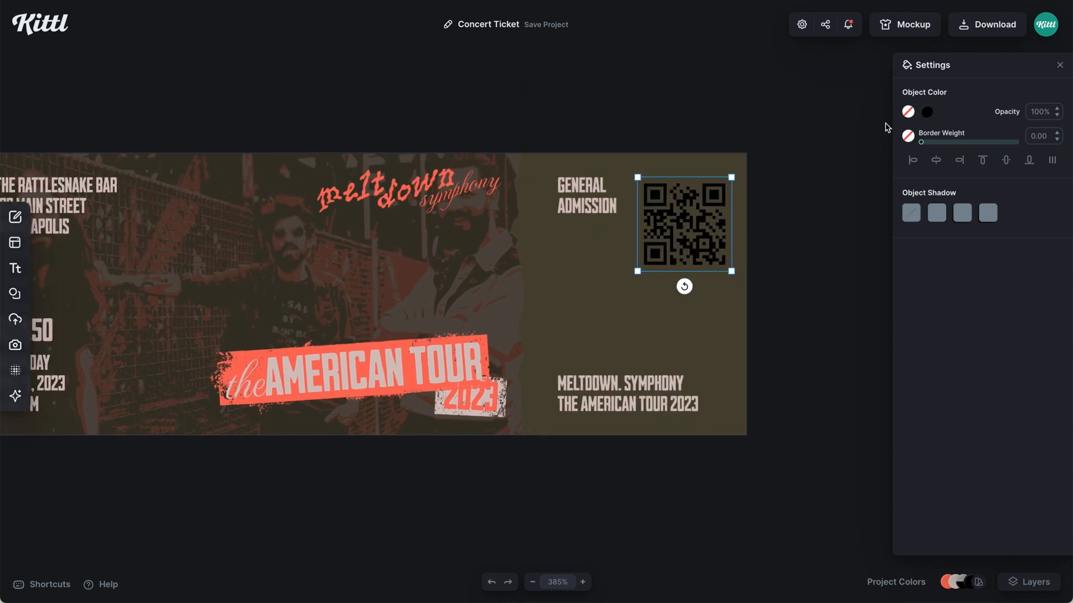
left_click(928, 113)
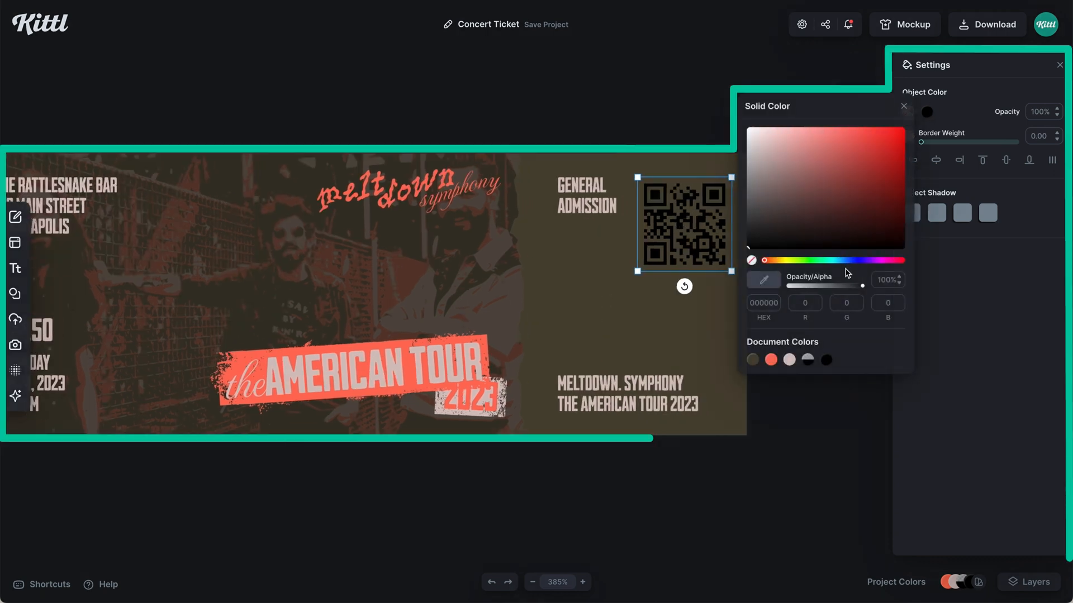
left_click(788, 361)
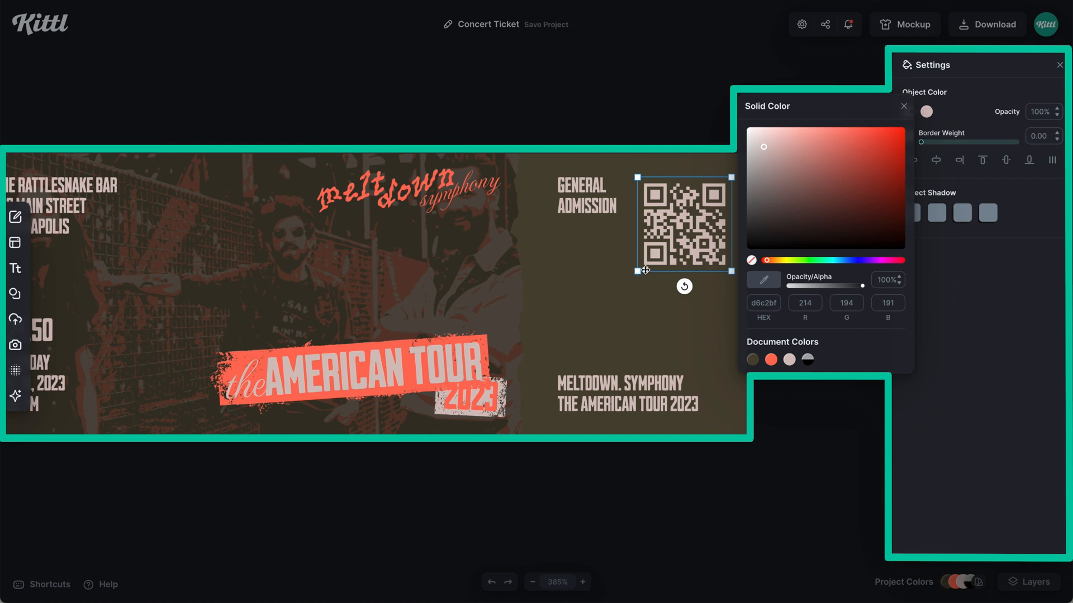
left_click_drag(645, 271, 670, 262)
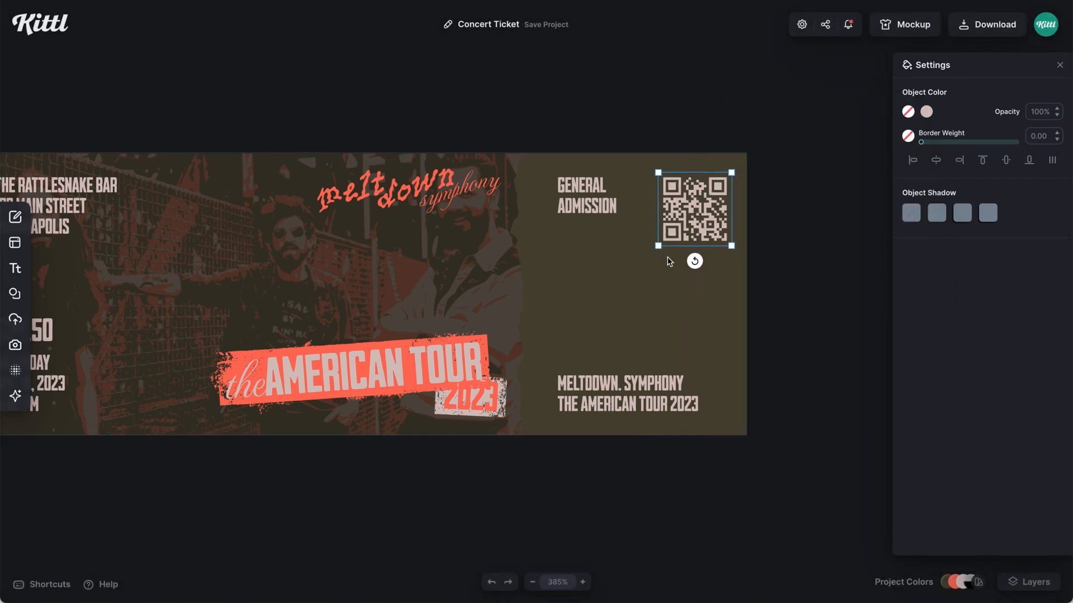
left_click(741, 475)
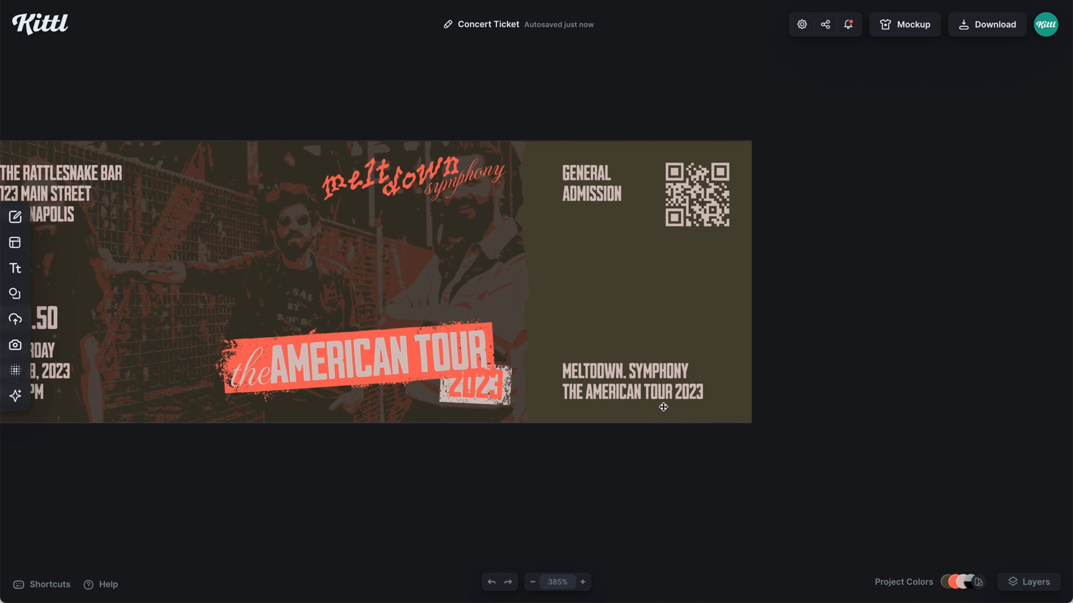
Duplicate the date and time text to the middle of the ticket, set in Roboto within a wider text box
left_click(663, 405)
left_click(662, 384)
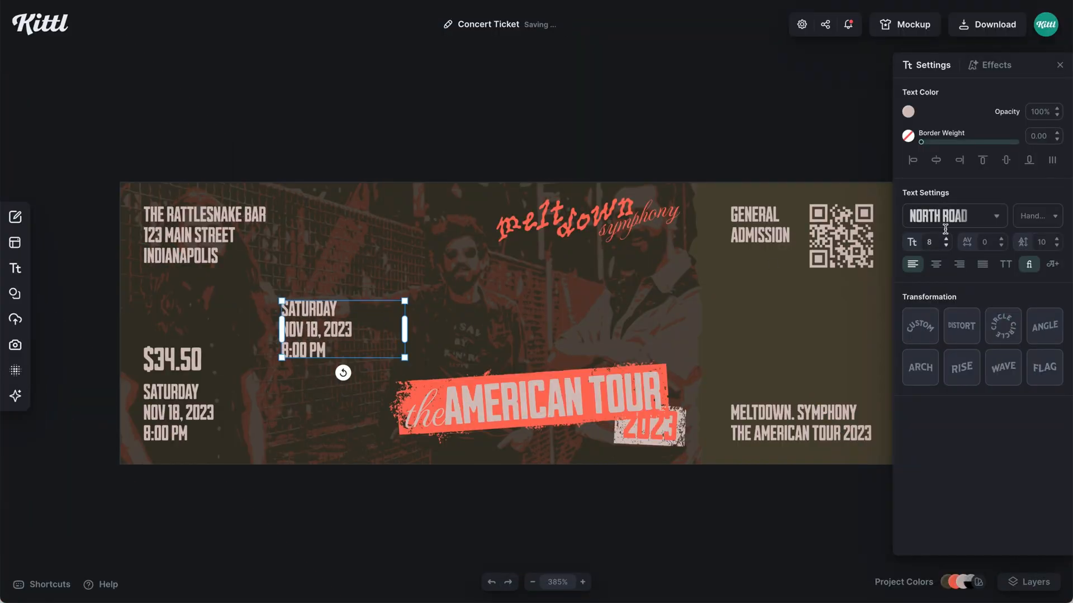
left_click(957, 219)
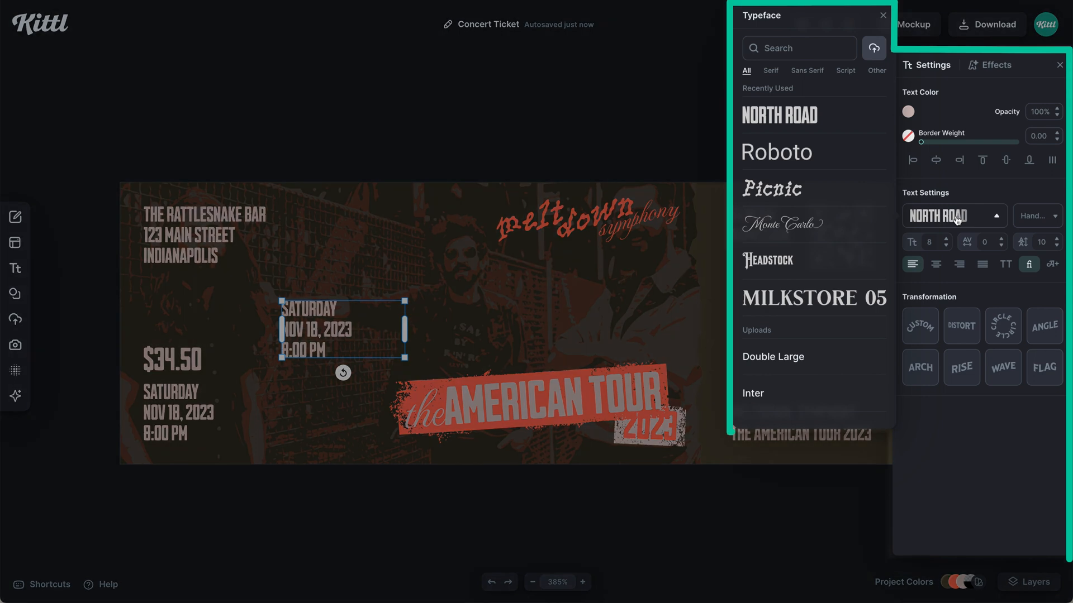
left_click(755, 157)
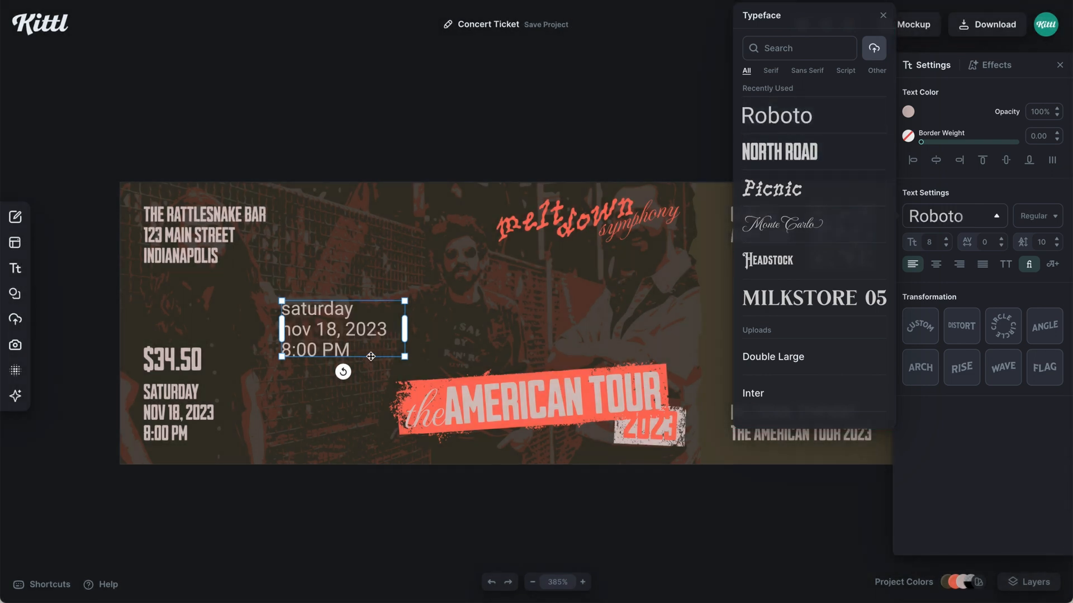
left_click_drag(407, 322, 519, 323)
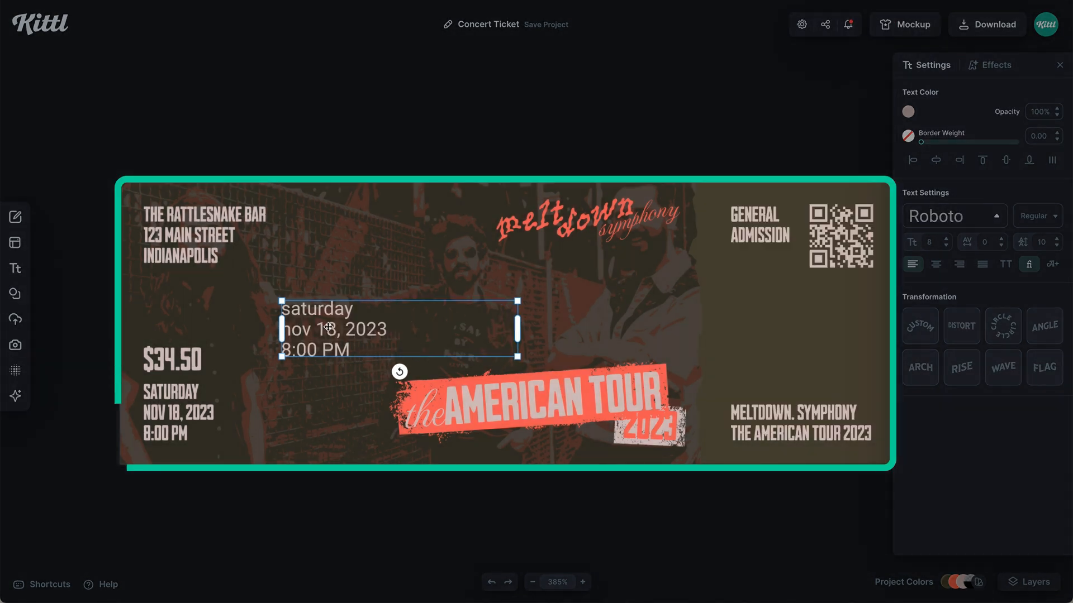
Rewrite the Roboto text copy in the ticket's middle as Event Management: Kittl Event Company
key("ctrl+a")
type("Ev")
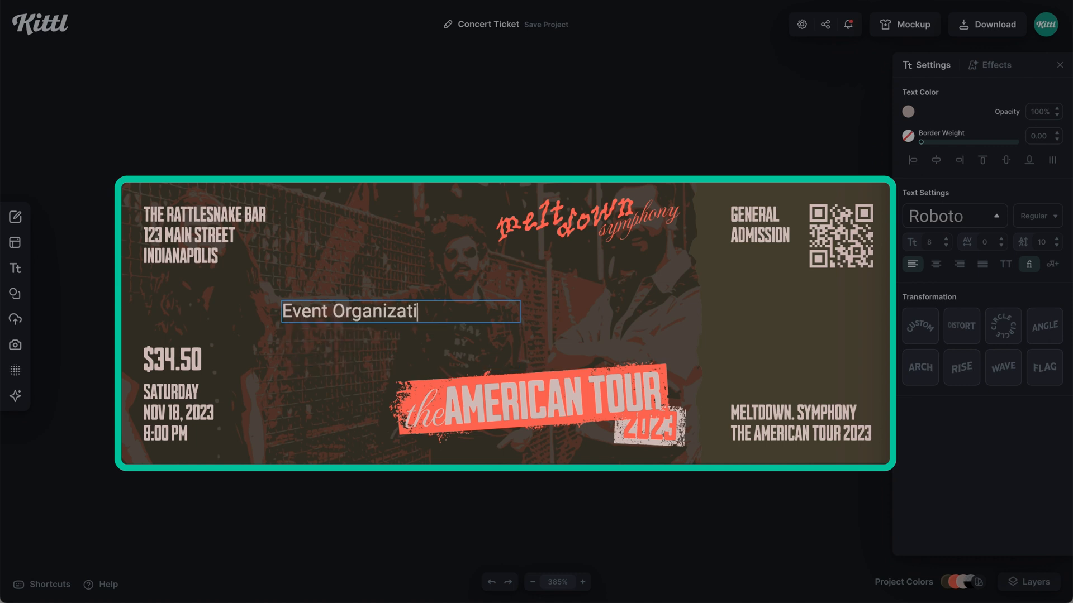
type("ent Management: K")
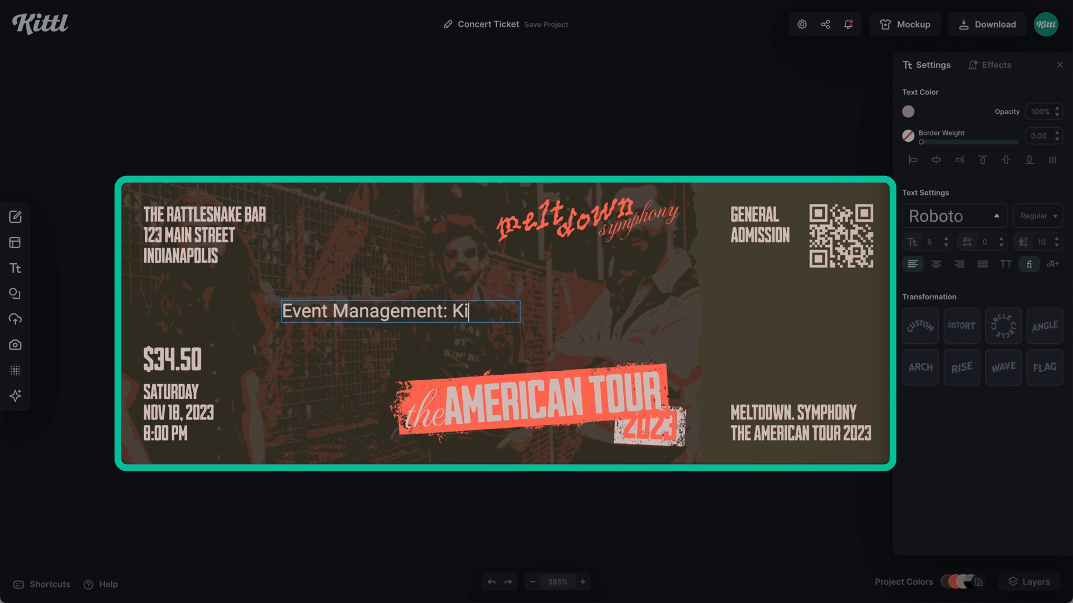
type("ittl Event Company")
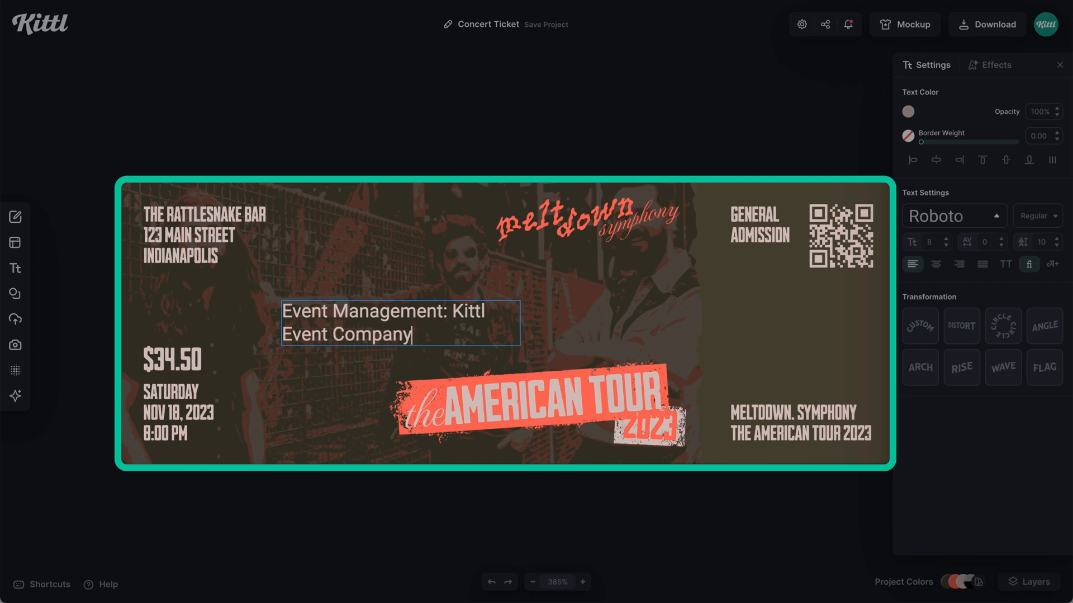
key("Escape")
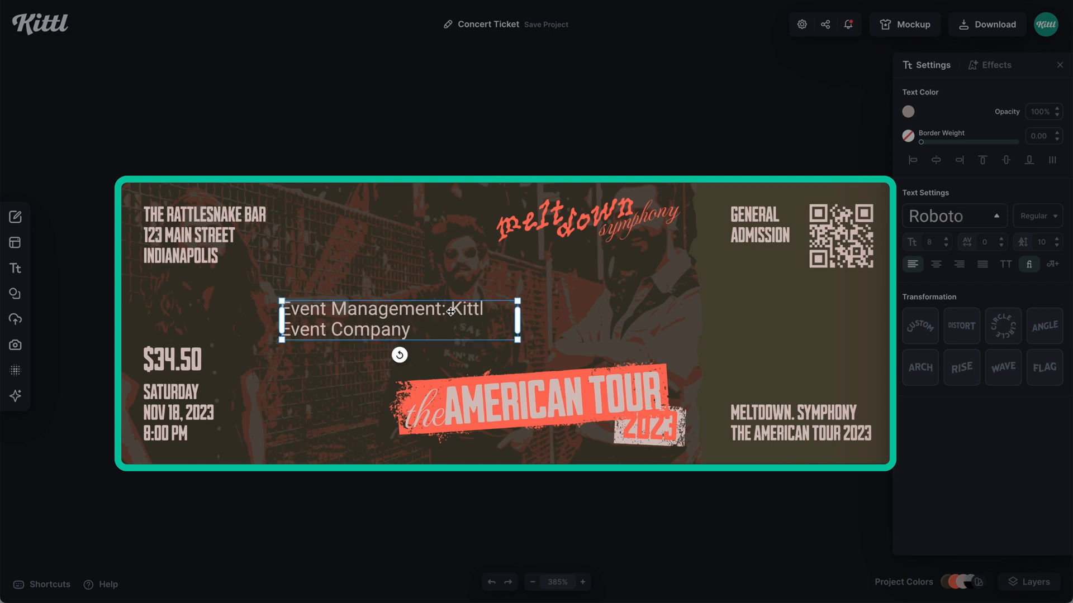
Widen the event management text box and reduce its font size to 5 so it fits on one line
left_click_drag(518, 318, 584, 315)
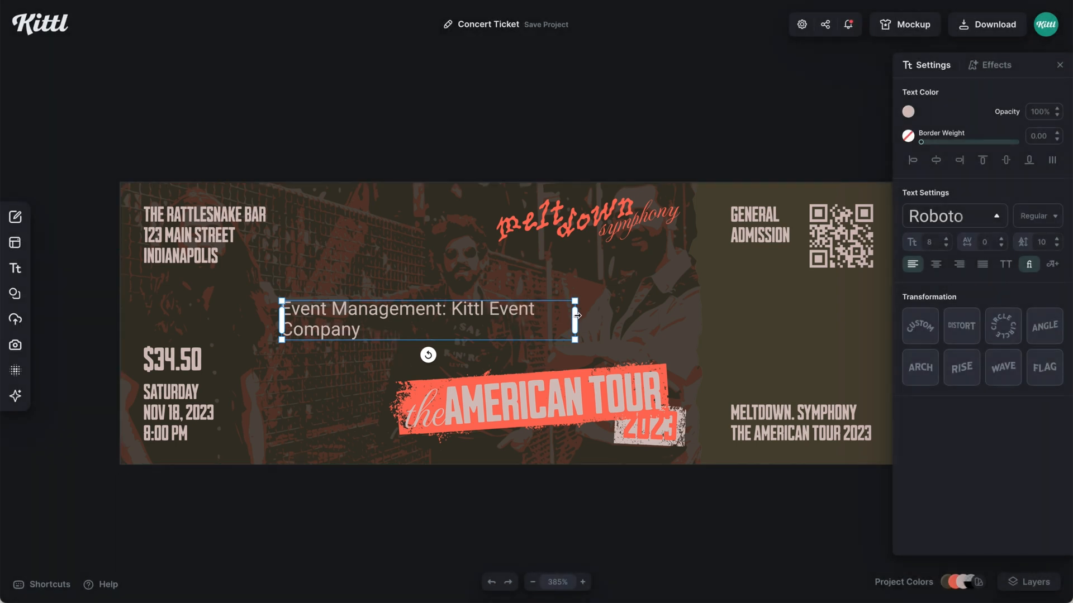
left_click(946, 246)
left_click(946, 246)
left_click(946, 246)
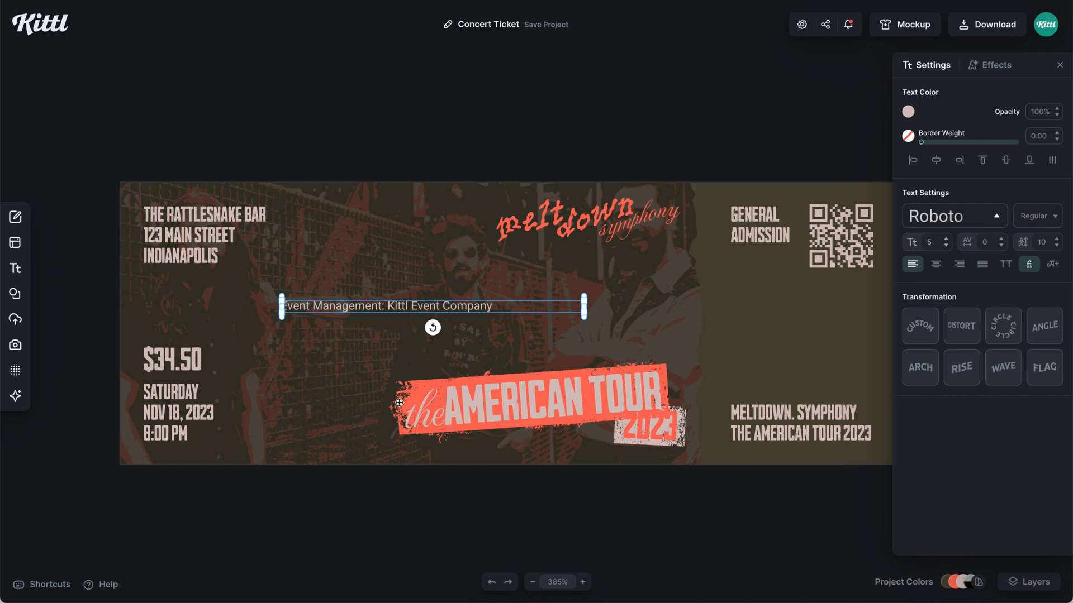
Rotate the event management line to read vertically upward and place it along the ticket's left edge, bottom-aligned with the date text
left_click_drag(433, 328, 529, 325)
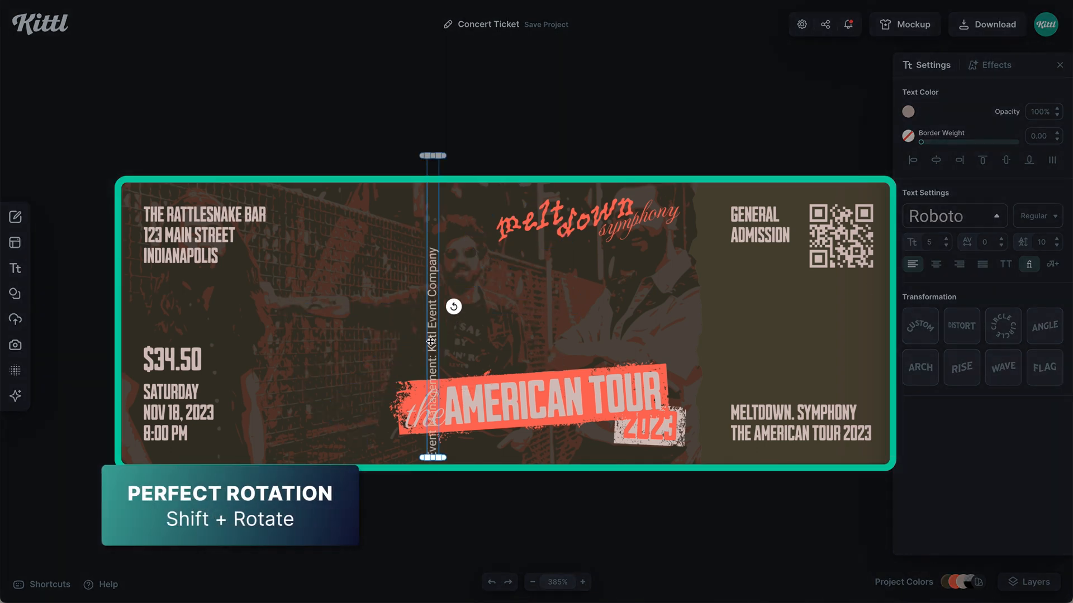
left_click_drag(422, 338, 137, 321)
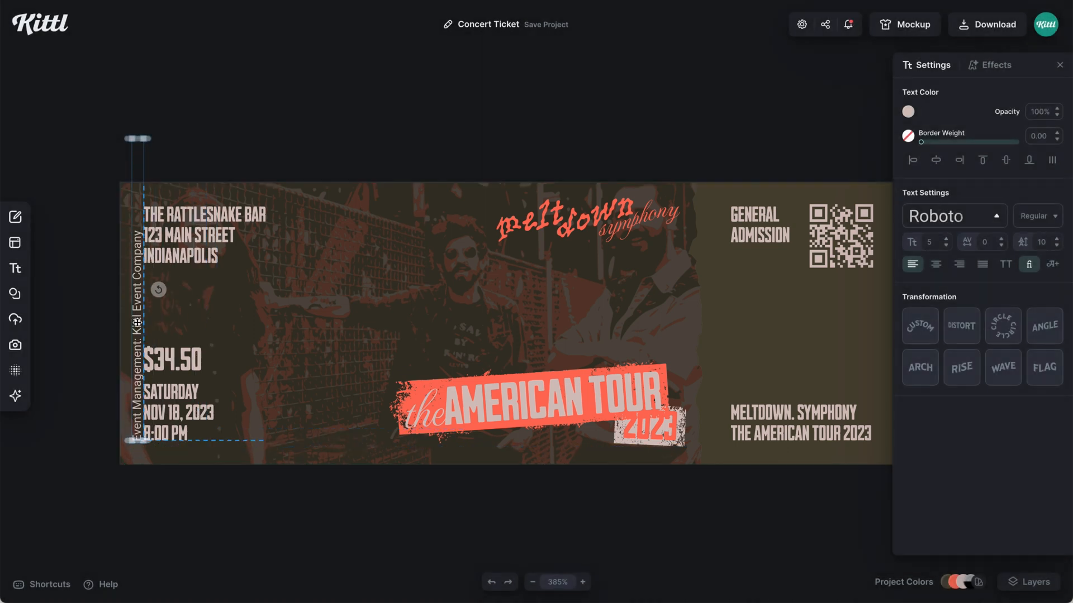
Set the vertical event management line to font size 4, opacity 60% and letter spacing 20
left_click(946, 246)
left_click(1039, 111)
type("60")
left_click(985, 242)
type("20")
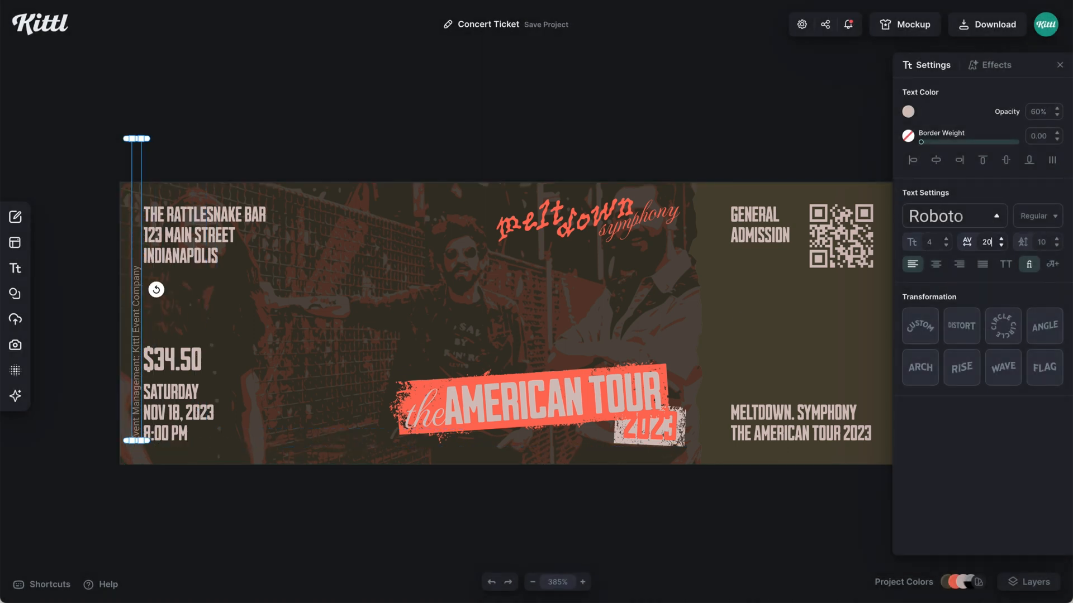
key("Escape")
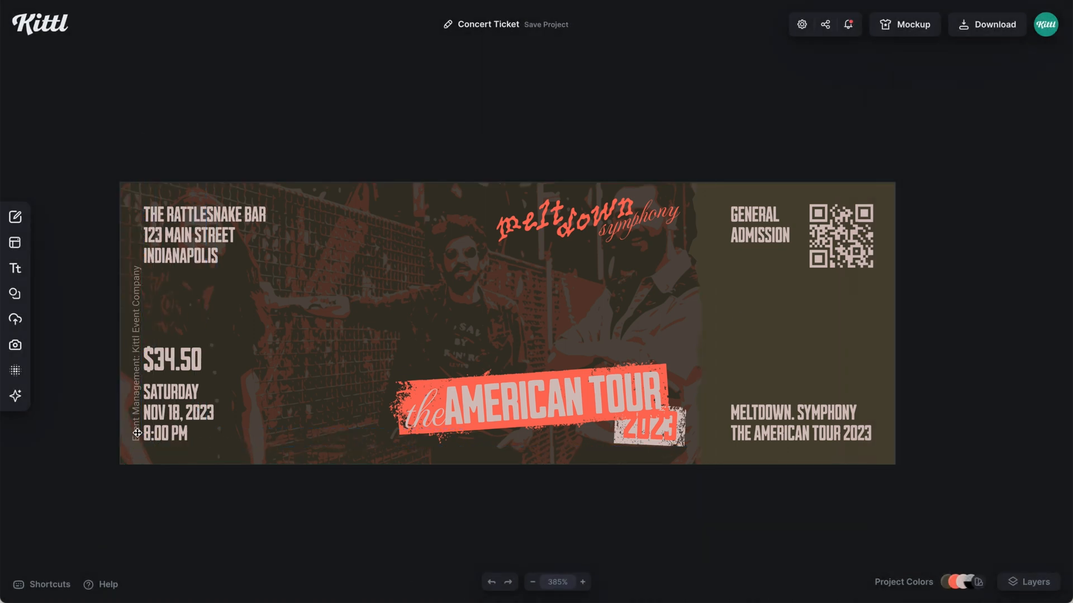
Shift the vertical event management line slightly closer to the ticket's left edge, away from the price and date
left_click(172, 360)
left_click(138, 307)
left_click(110, 266)
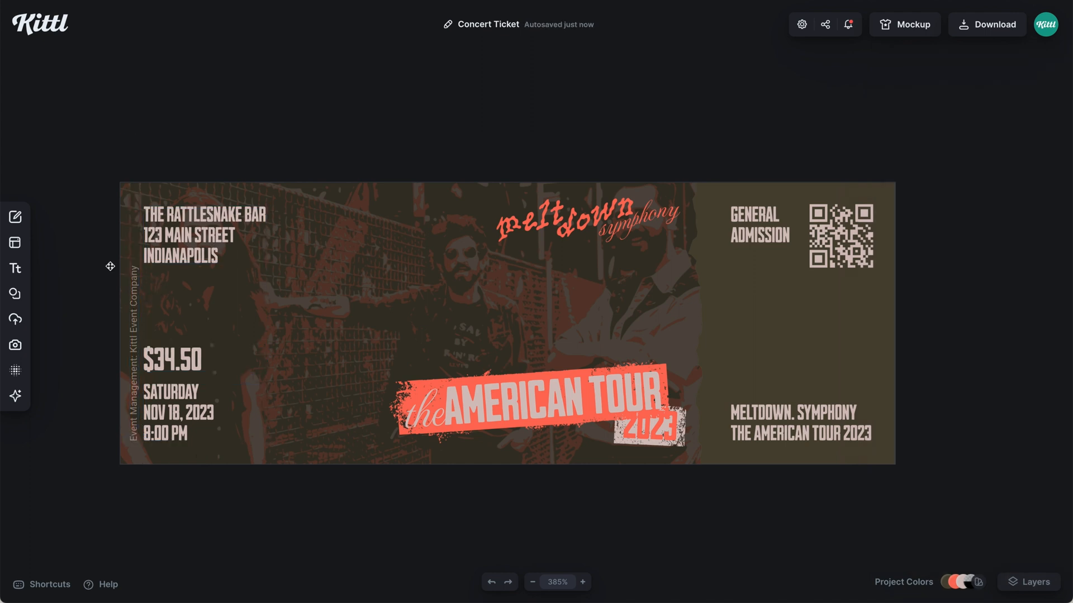
Apply the second grunge texture to the ticket background with Clip Content on and the Alpha Mask blend mode
left_click(20, 370)
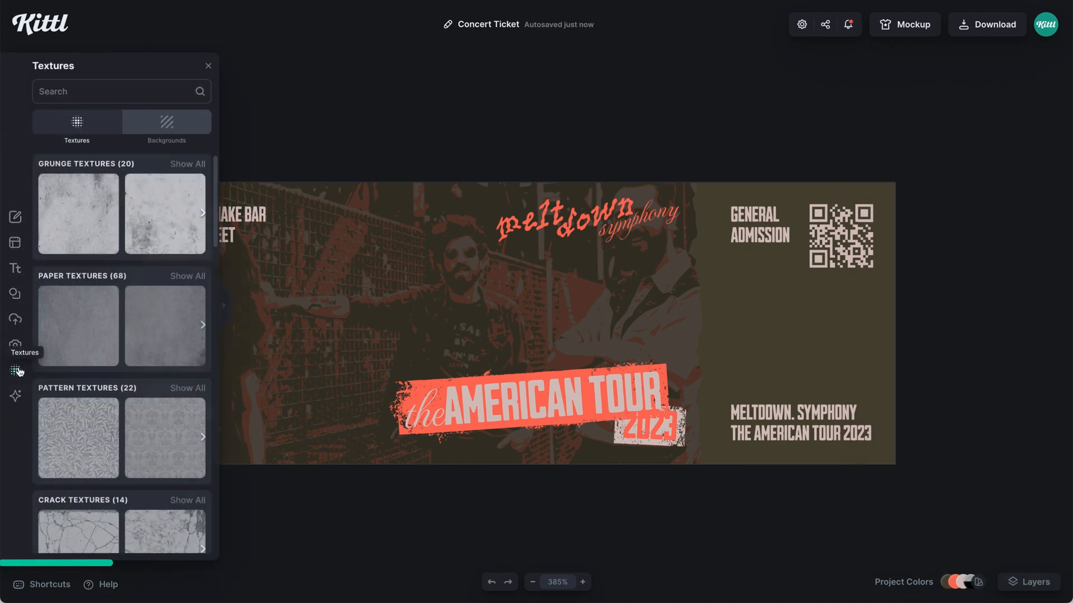
left_click(156, 233)
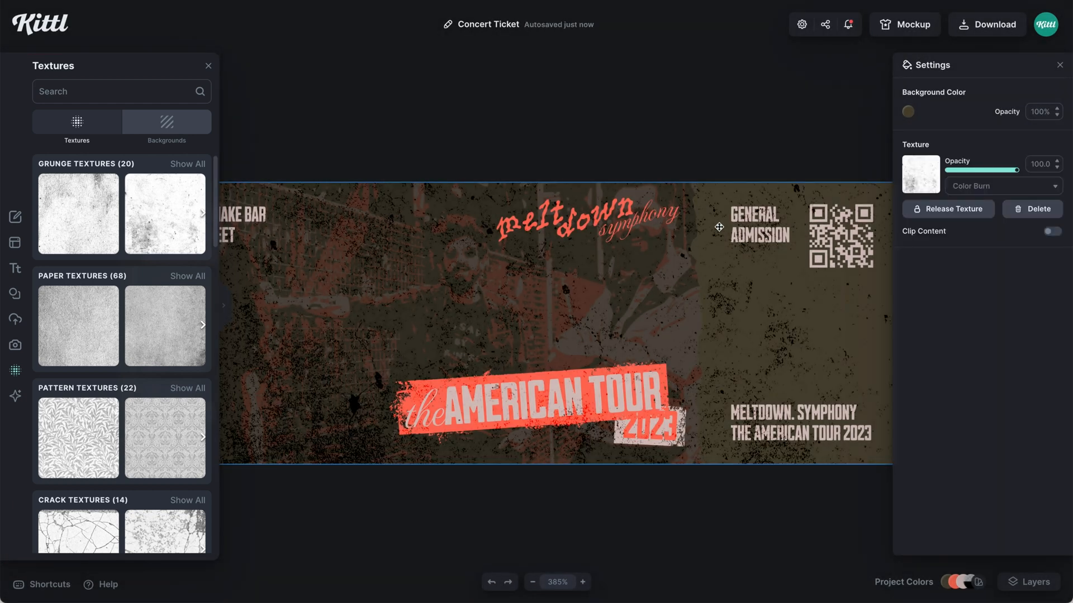
left_click(1052, 231)
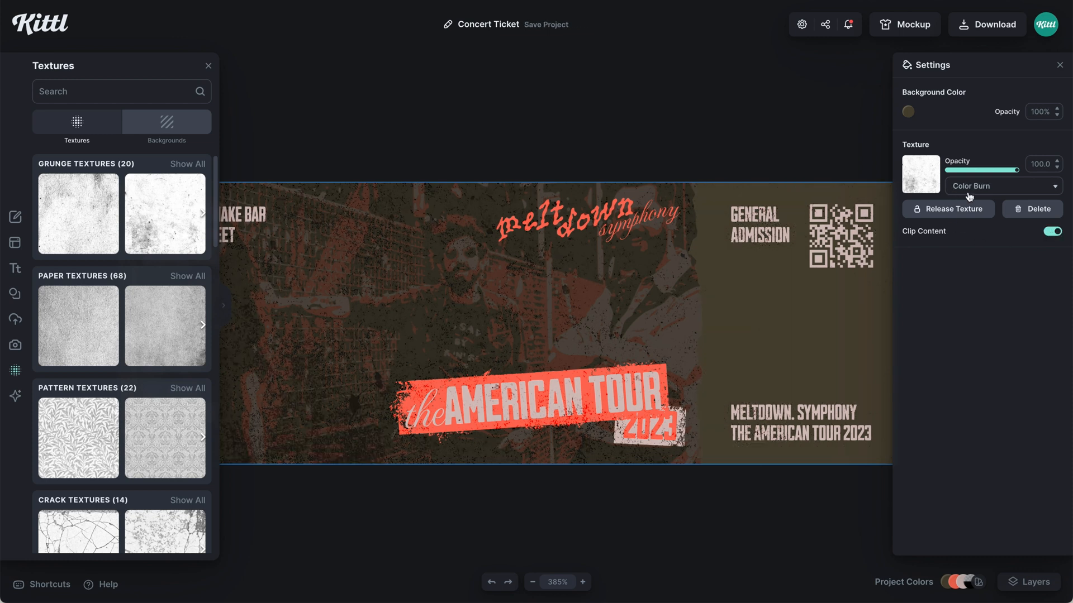
left_click(993, 187)
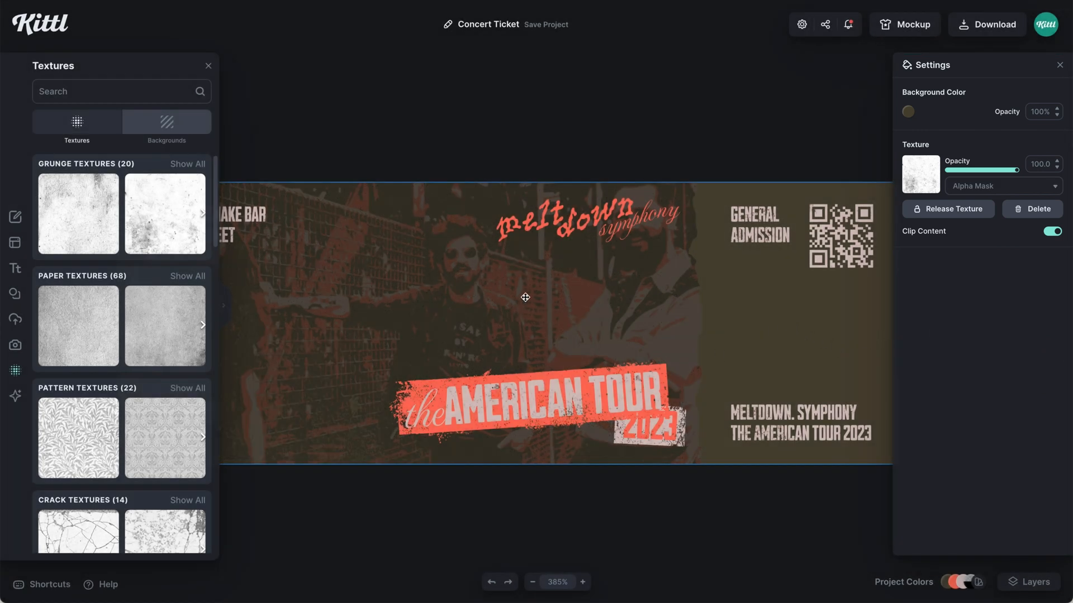
left_click(208, 66)
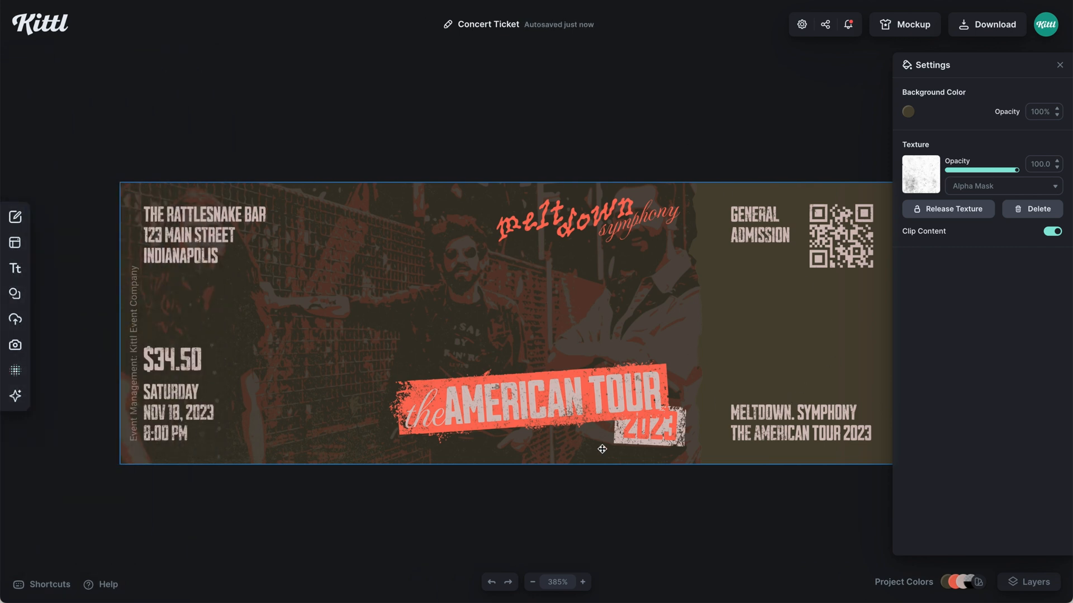
Check the texture on the ticket's lettering up close and add a basic square shape to the middle of the ticket
scroll(602, 449, "up", 5)
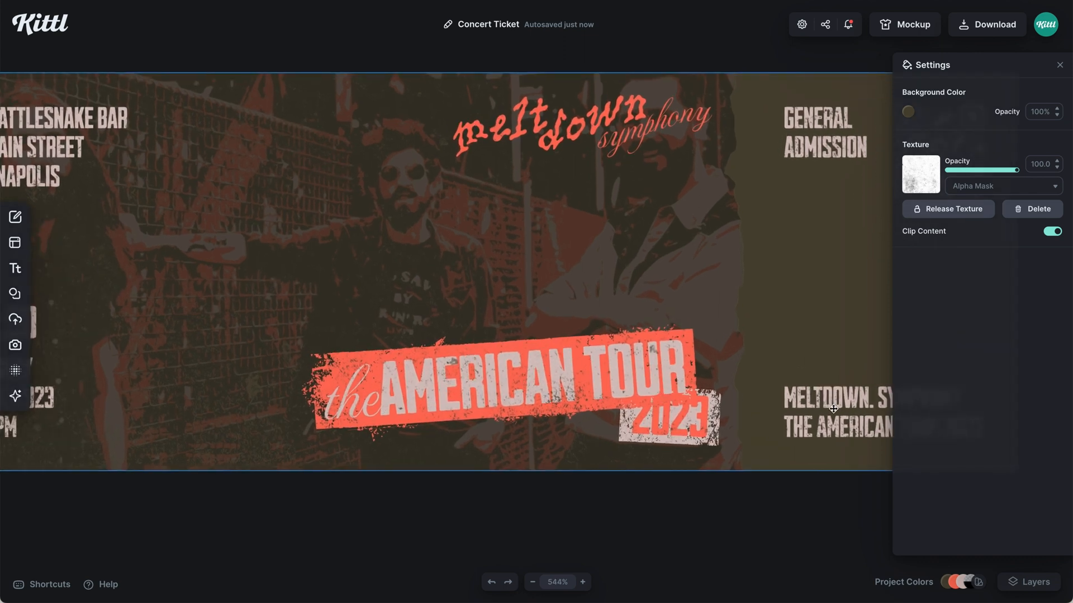
scroll(833, 409, "right", 3)
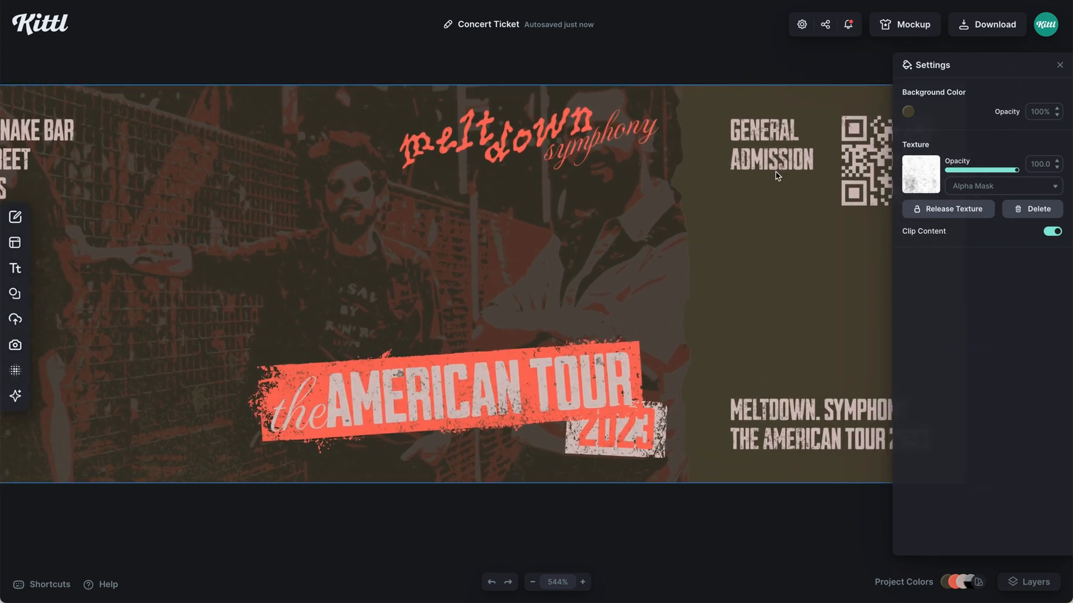
key("shift+1")
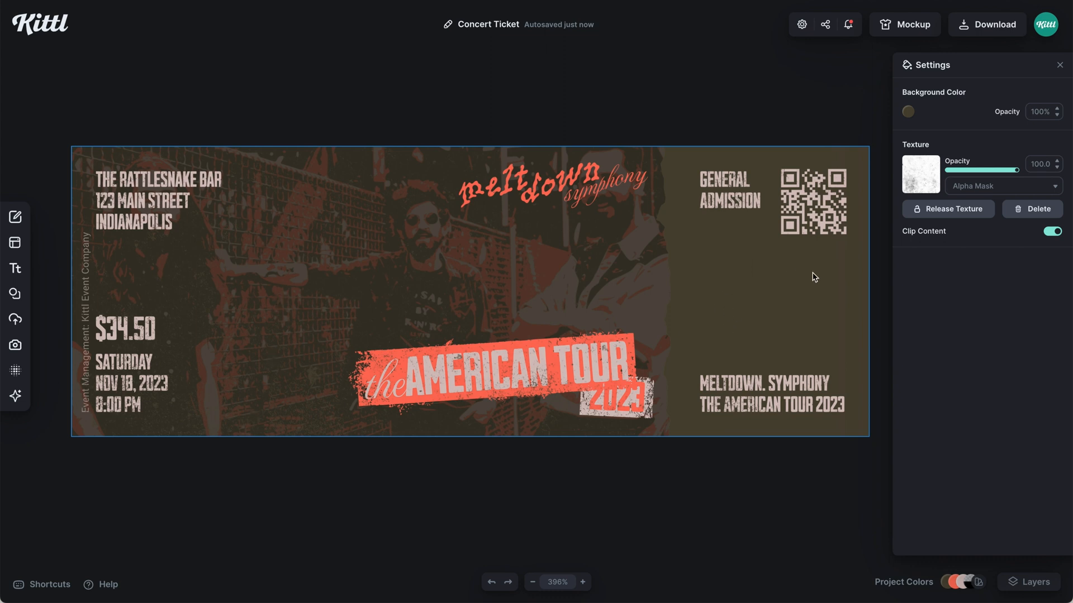
left_click(15, 294)
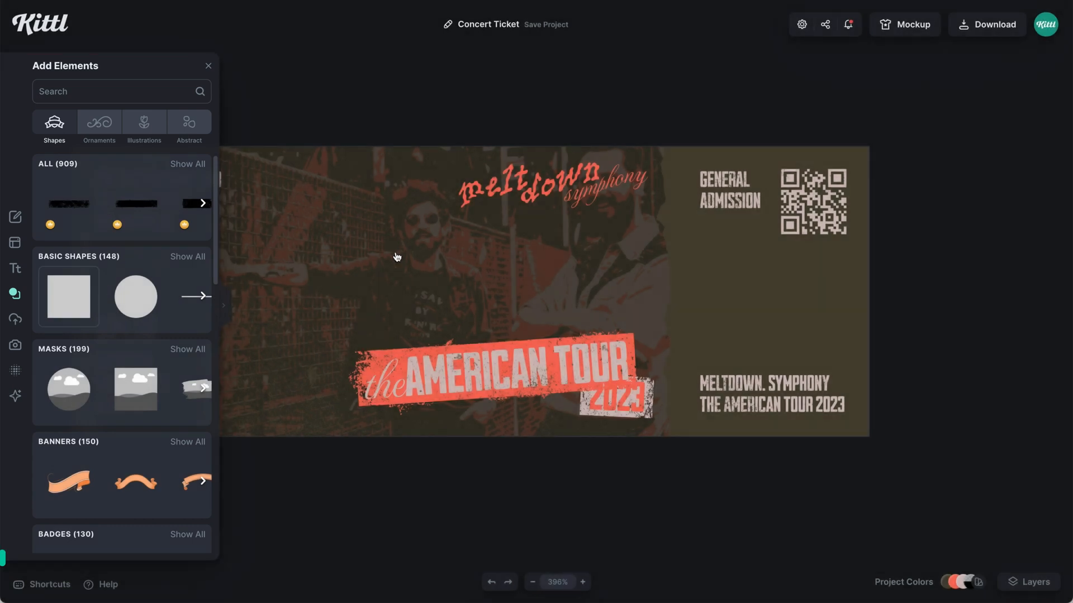
left_click_drag(540, 320, 538, 304)
left_click(207, 66)
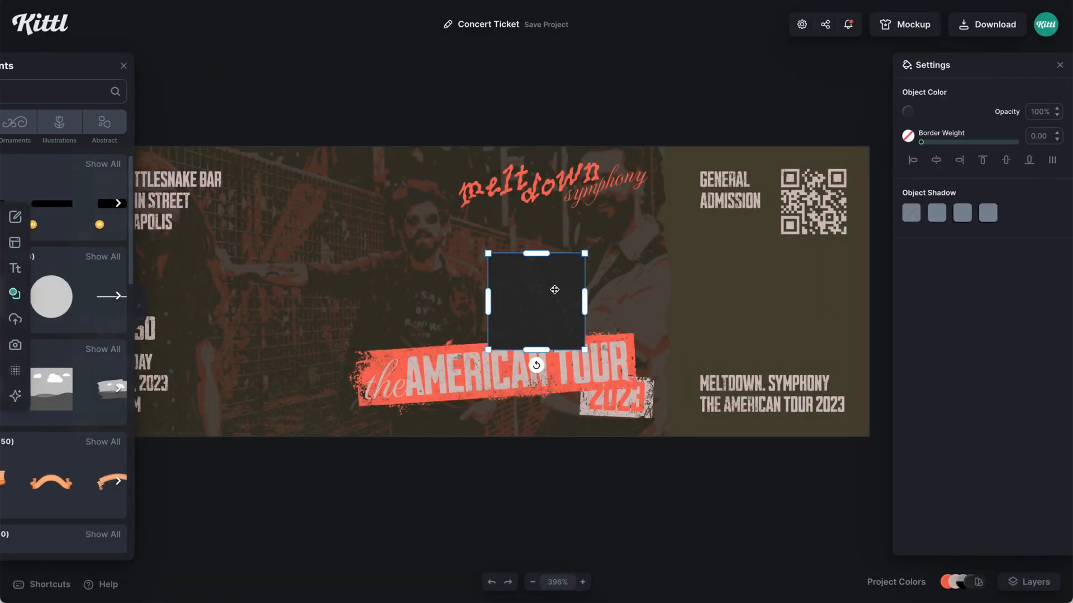
Stretch the square shape to cover the entire ticket and centre it horizontally and vertically on the artboard
left_click_drag(373, 293, 146, 187)
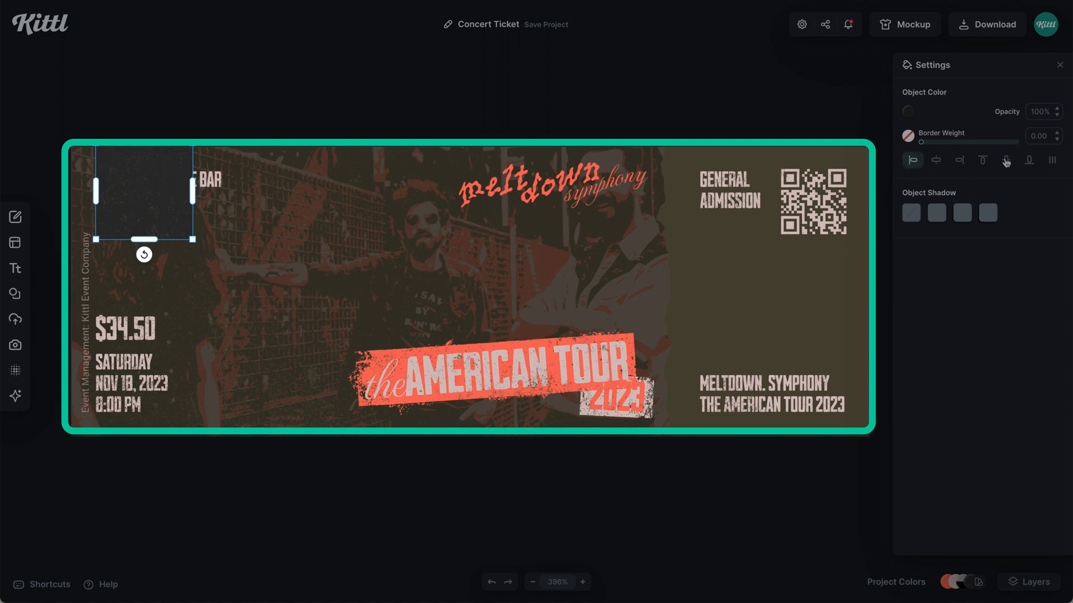
left_click(982, 161)
left_click_drag(169, 195, 876, 201)
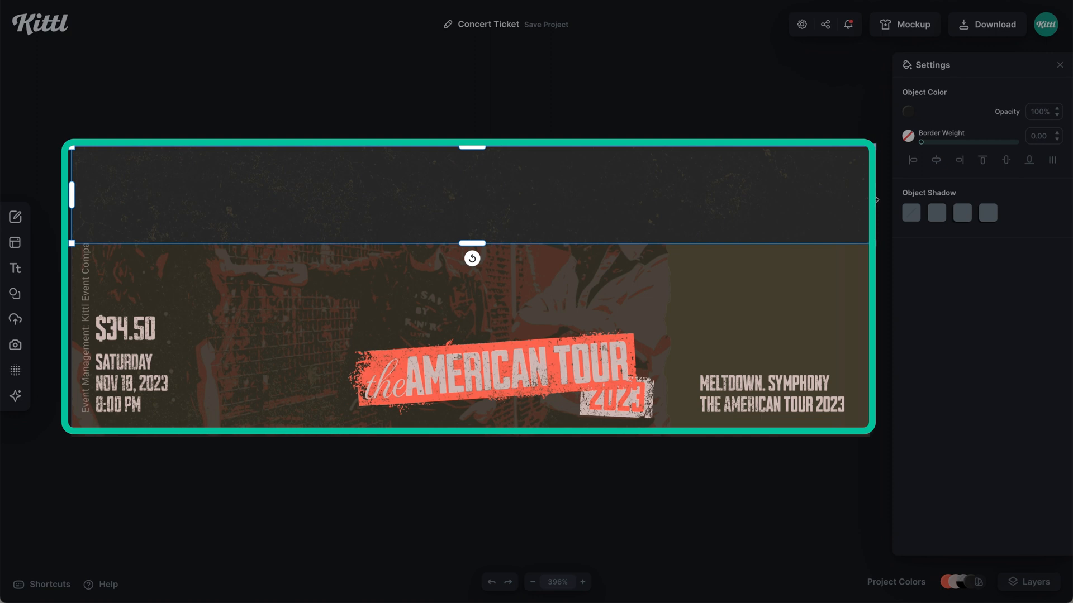
left_click_drag(478, 243, 472, 443)
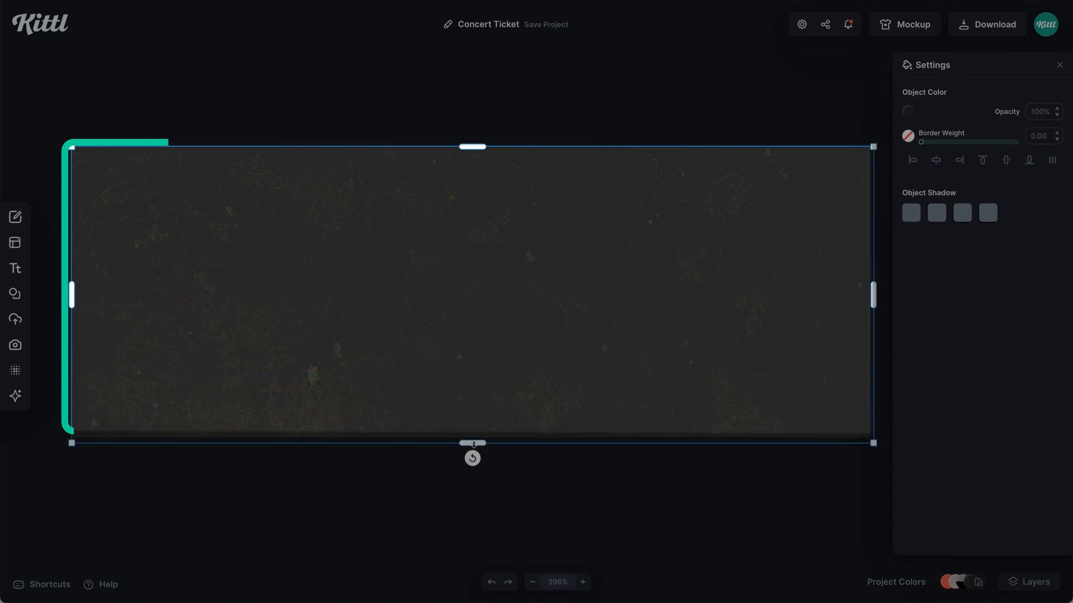
left_click(936, 160)
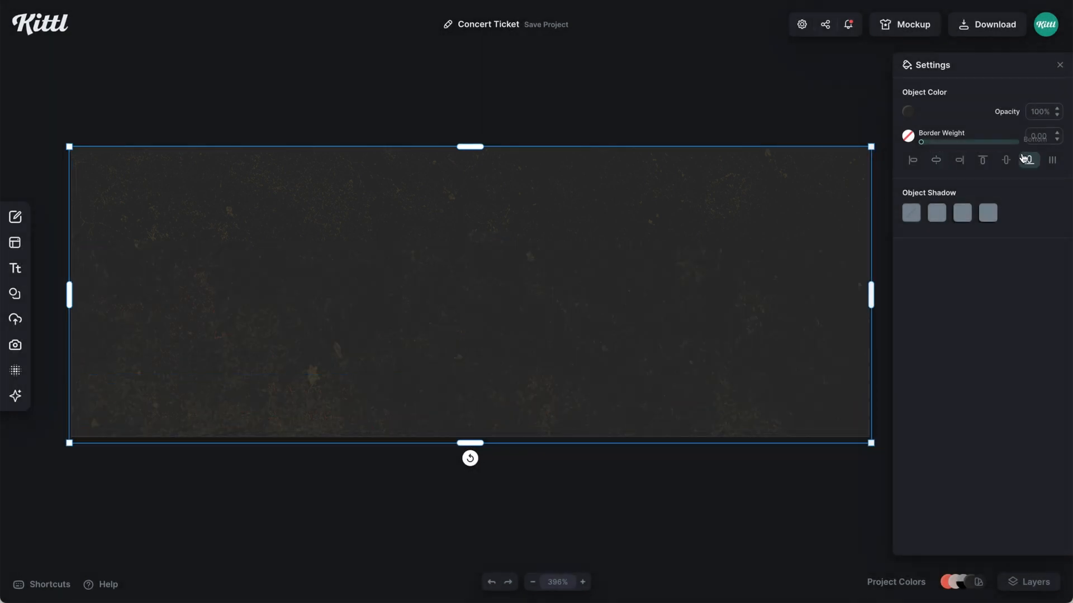
left_click(1006, 160)
Recolour the ticket-sized rectangle with the dark olive document colour and send it to the back behind all artwork
left_click(908, 112)
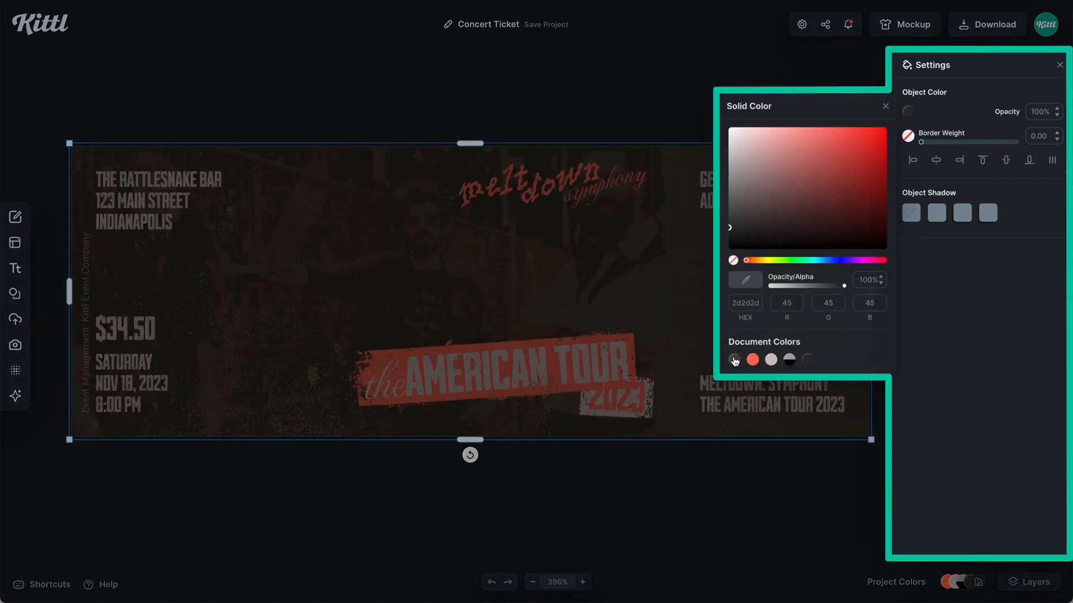
left_click(734, 360)
right_click(688, 324)
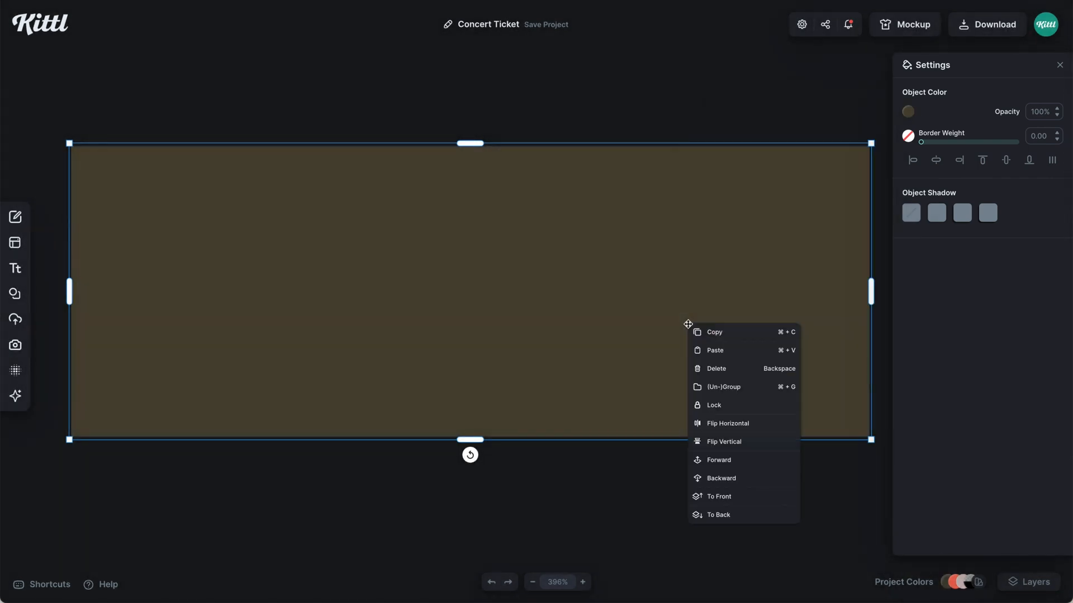
left_click(740, 522)
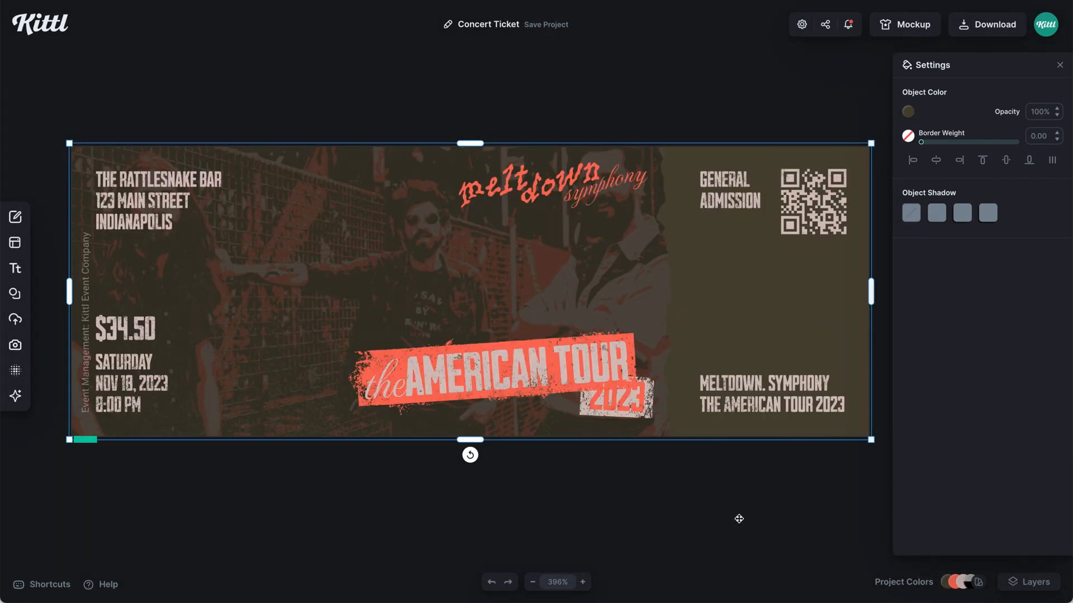
left_click(823, 502)
Change the Background layer's colour to the slightly lighter olive brown 625536 so its texture contrasts with the rectangle
left_click(1028, 583)
scroll(950, 536, "down", 5)
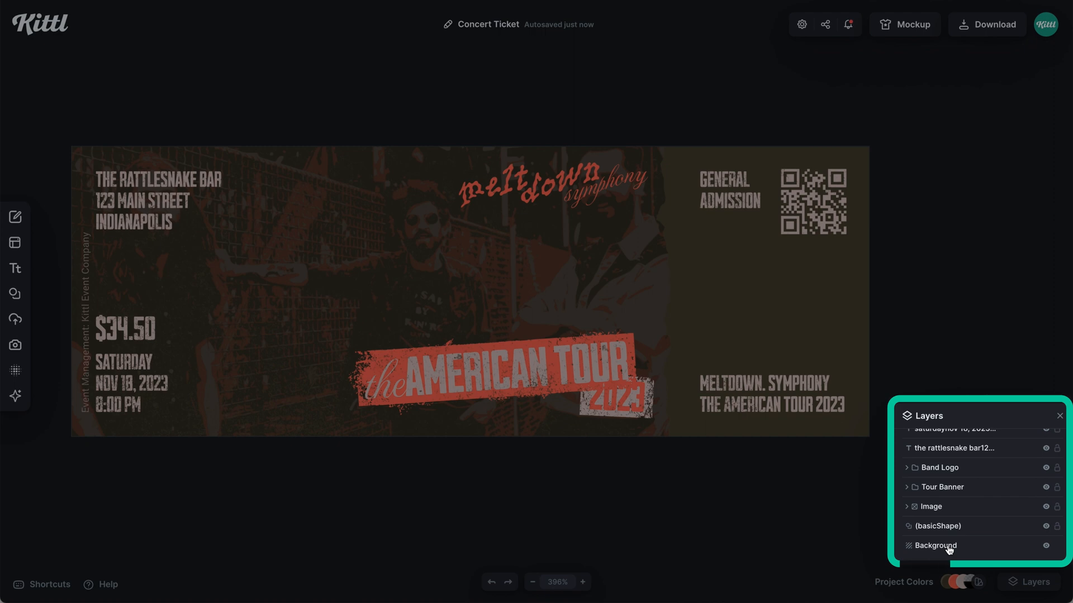
left_click(947, 547)
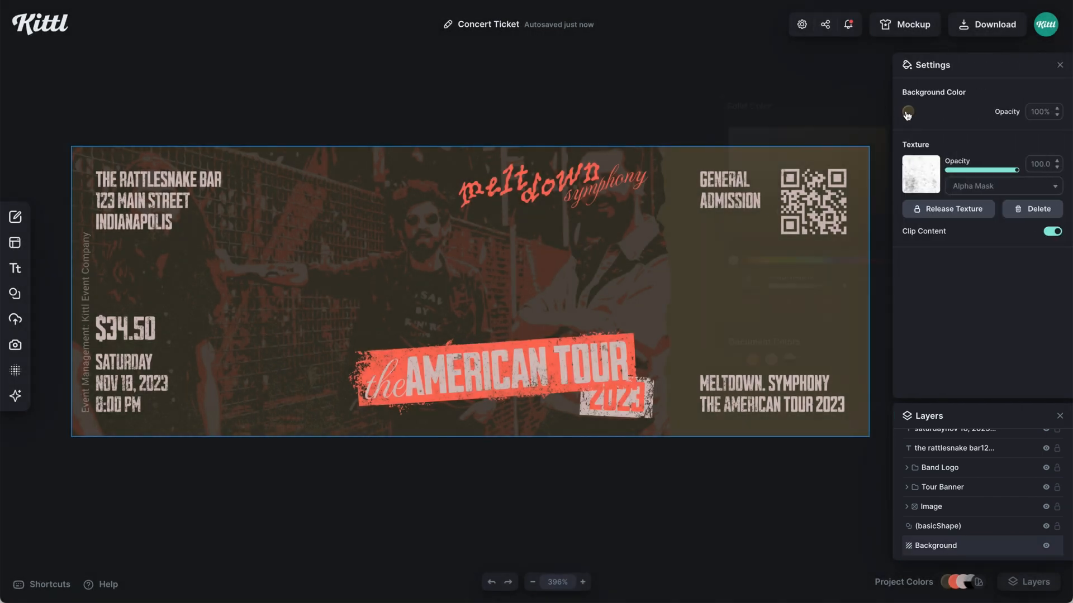
left_click(908, 113)
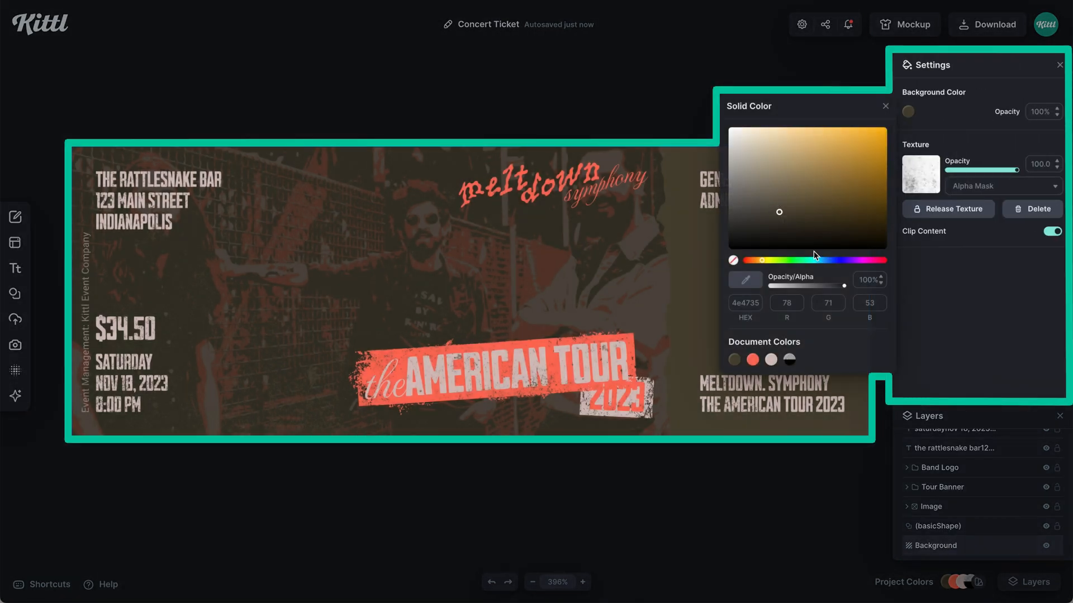
left_click(784, 182)
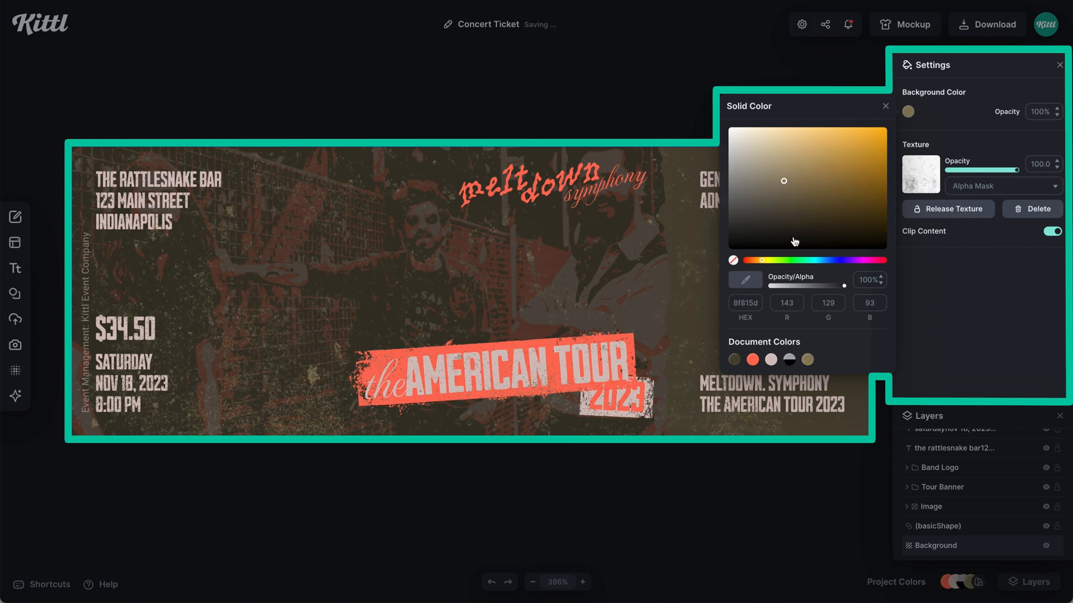
left_click(767, 223)
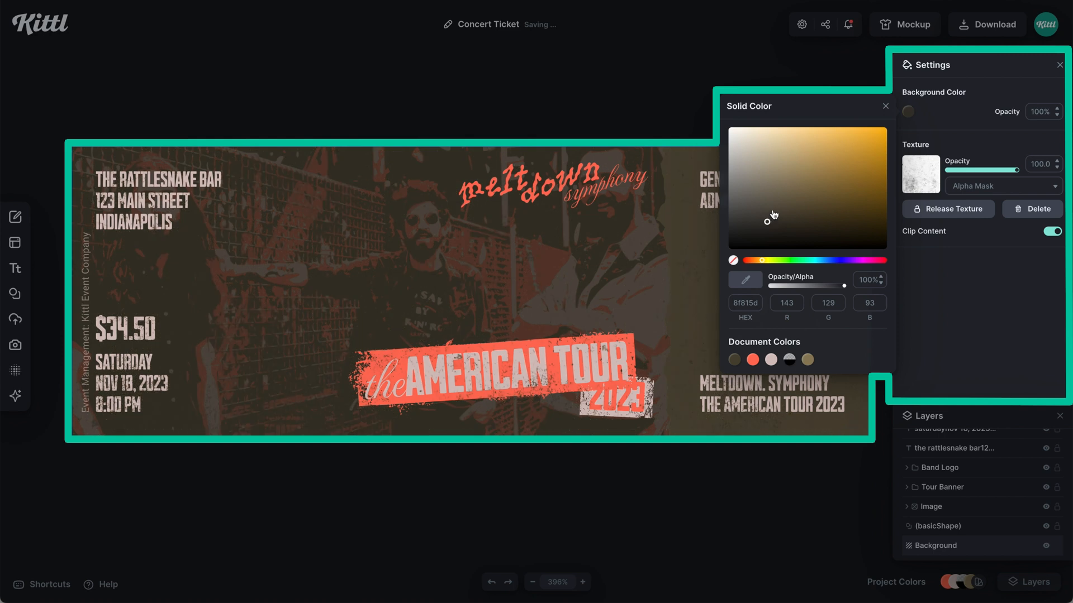
left_click(800, 200)
left_click_drag(800, 199, 802, 201)
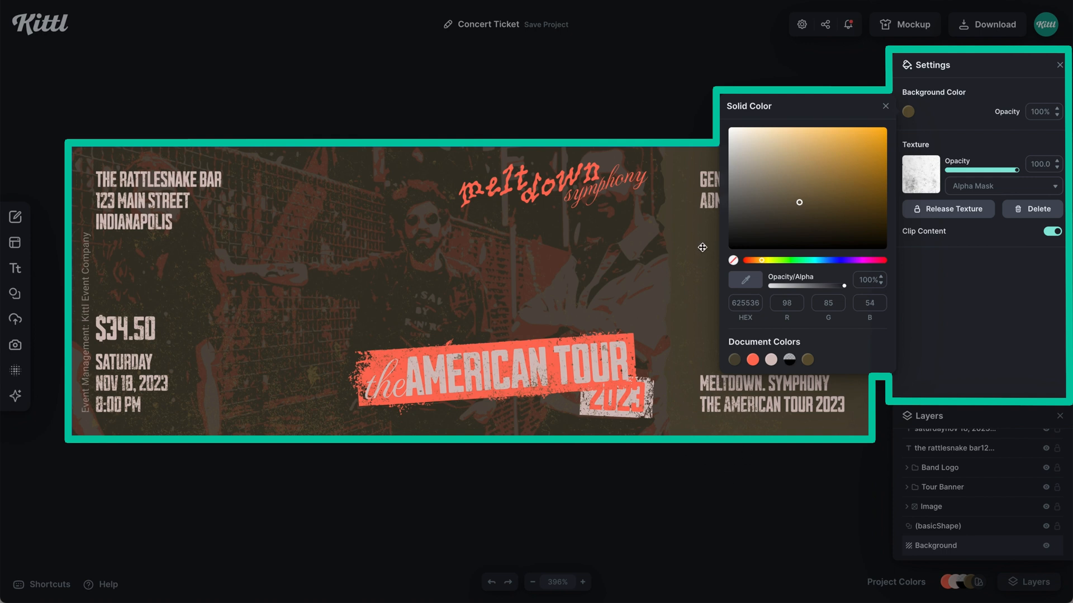
left_click(642, 101)
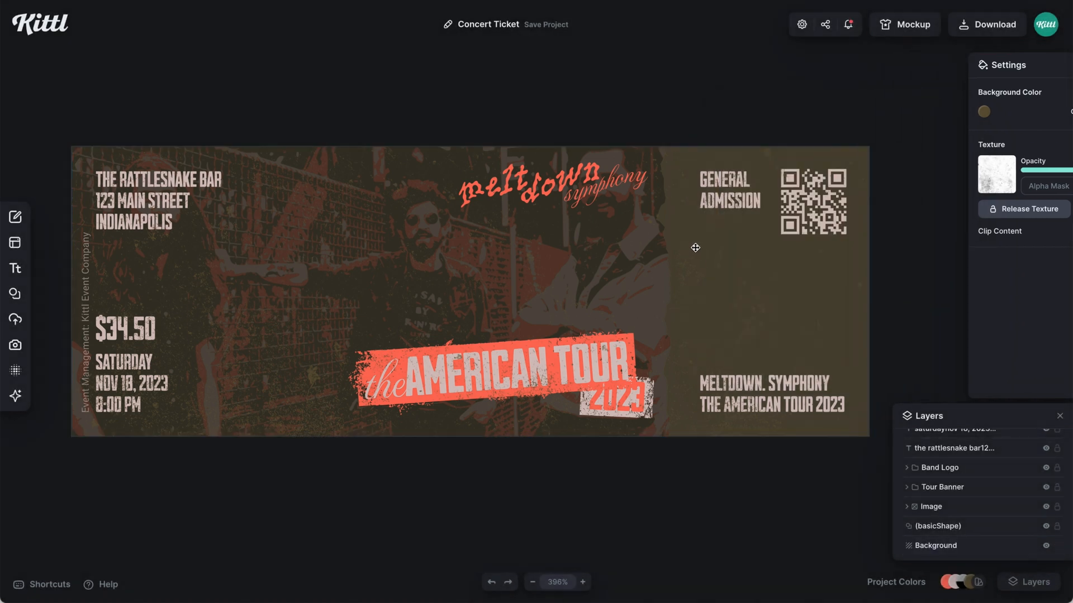